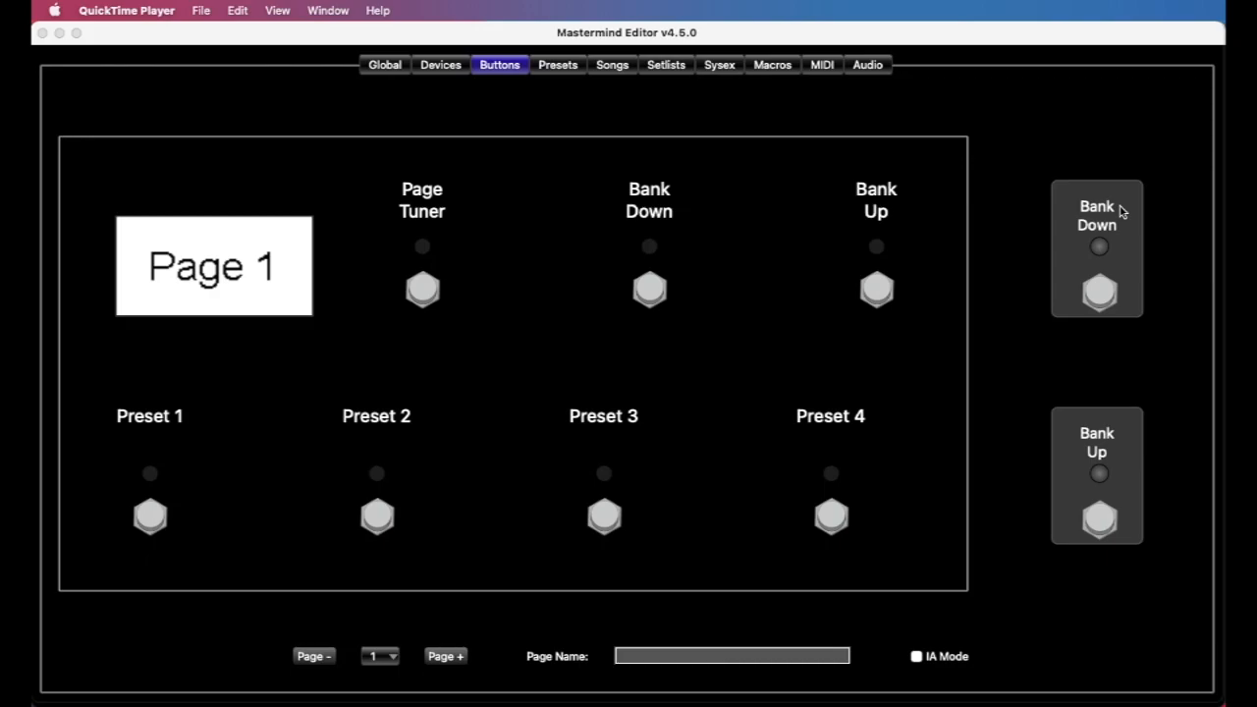
Open the settings of the external Bank Down button and set its button type to IA
{"action": "double_click", "coordinate": [1121, 212]}
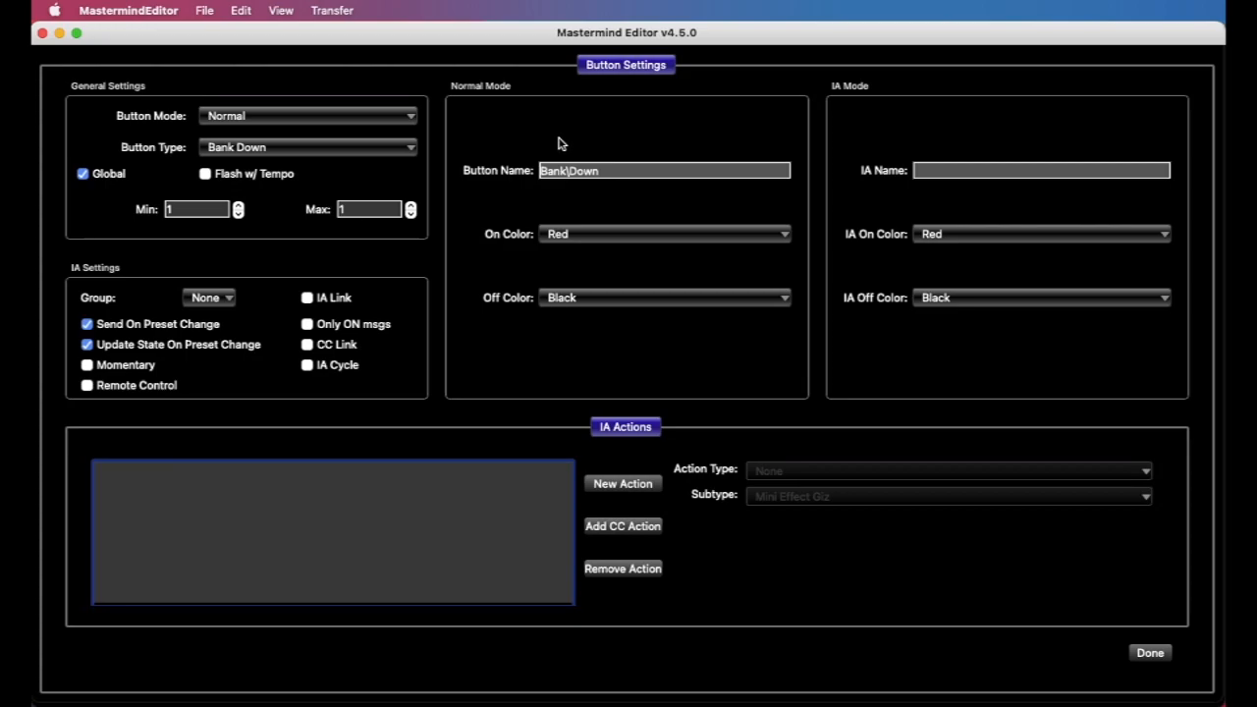
{"action": "left_click", "coordinate": [348, 157]}
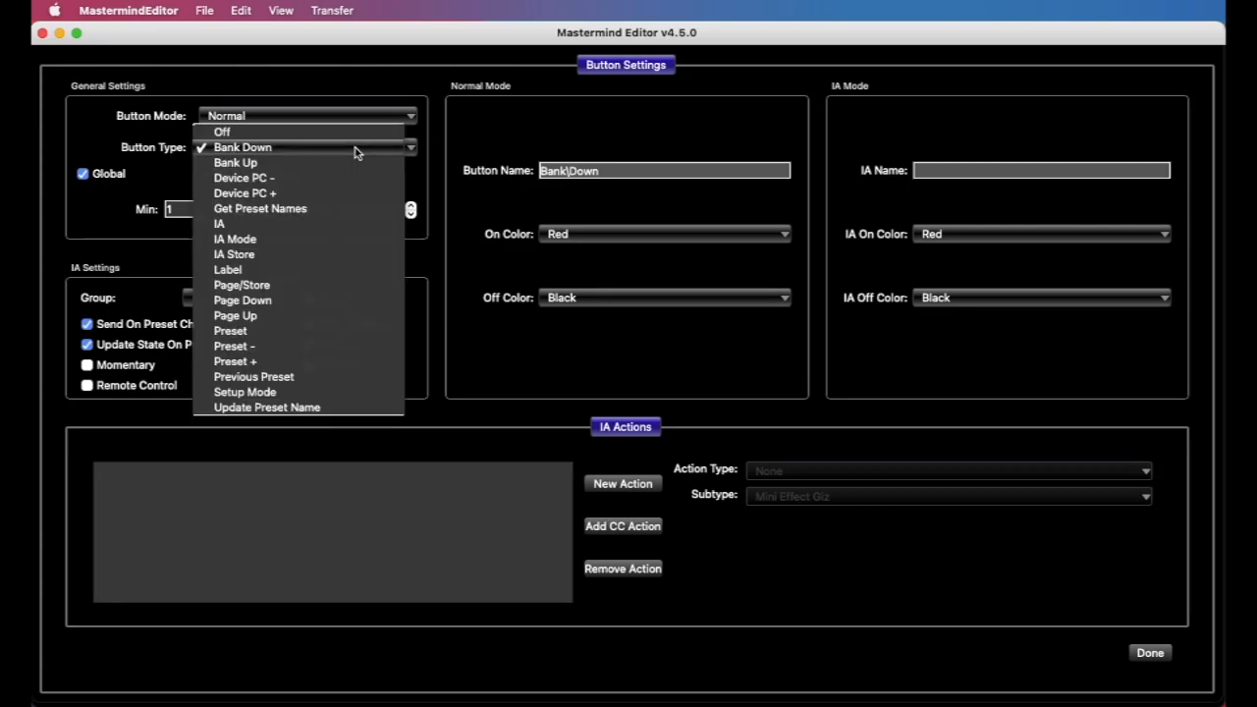
{"action": "left_click", "coordinate": [345, 227]}
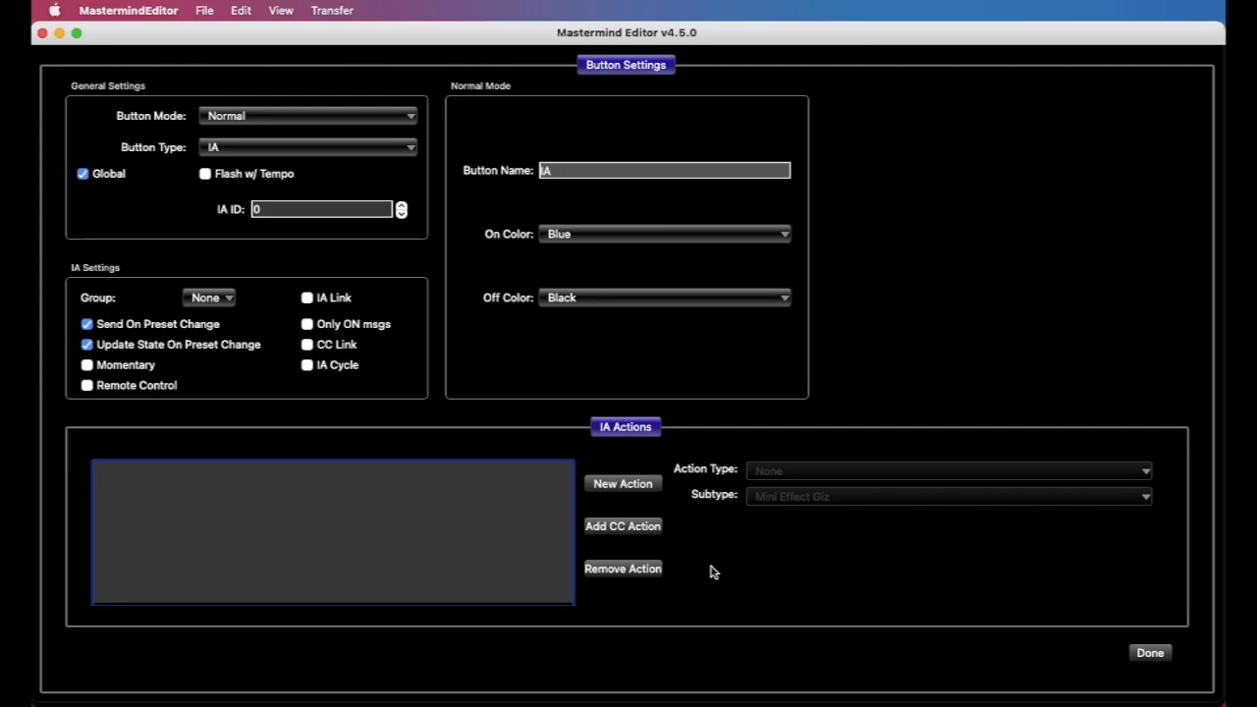
Add a new IA action to the button, keeping CC Toggle as its type and Mini Effect Giz as its device
{"action": "left_click", "coordinate": [627, 490]}
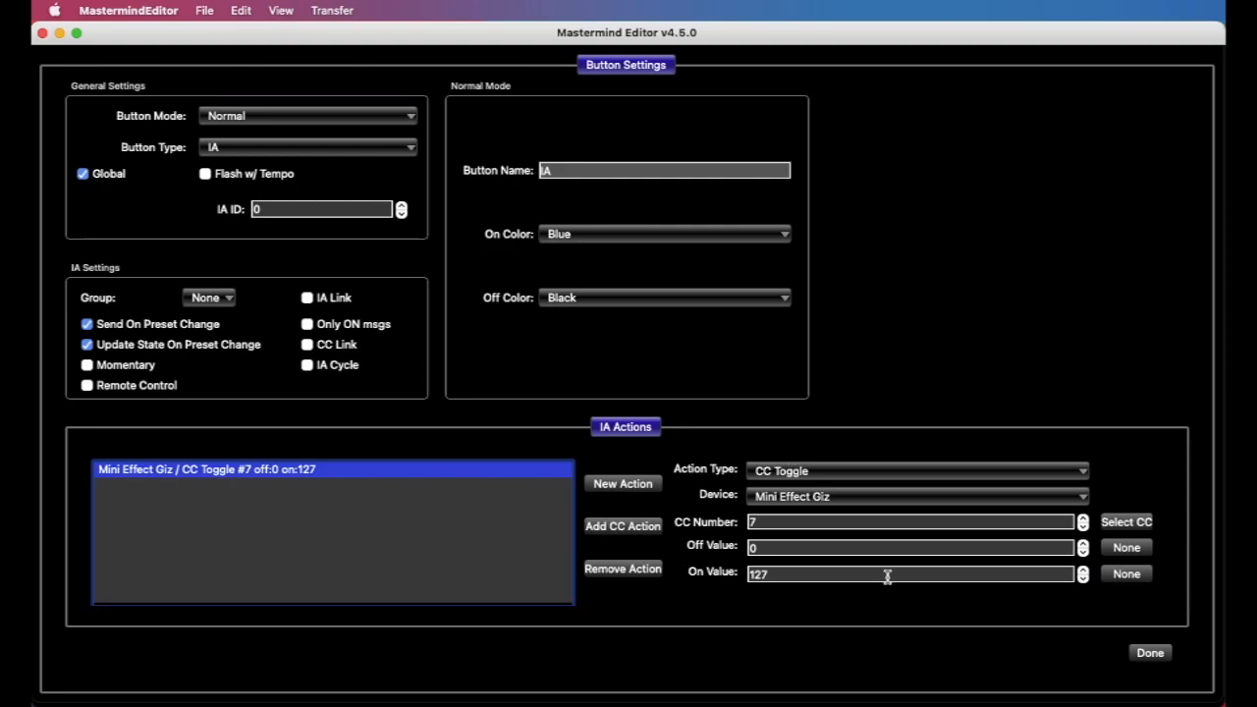
{"action": "left_click", "coordinate": [823, 471]}
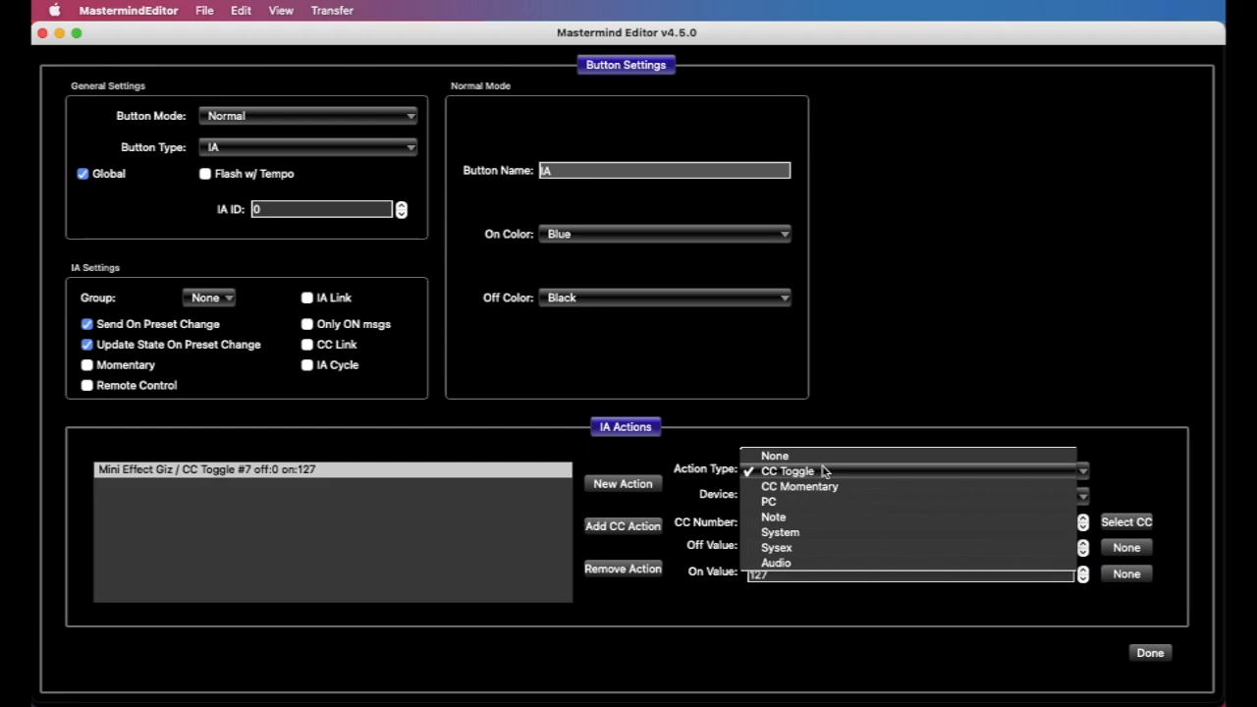
{"action": "left_click", "coordinate": [823, 471]}
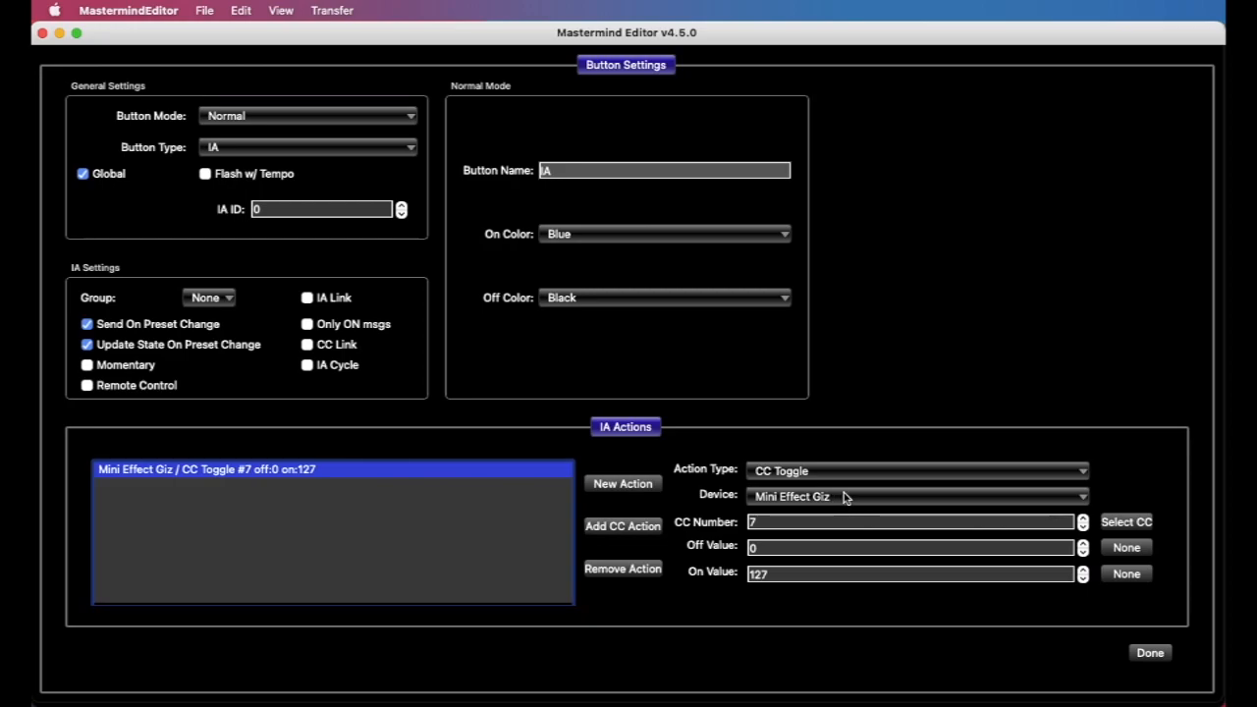
{"action": "left_click", "coordinate": [844, 497]}
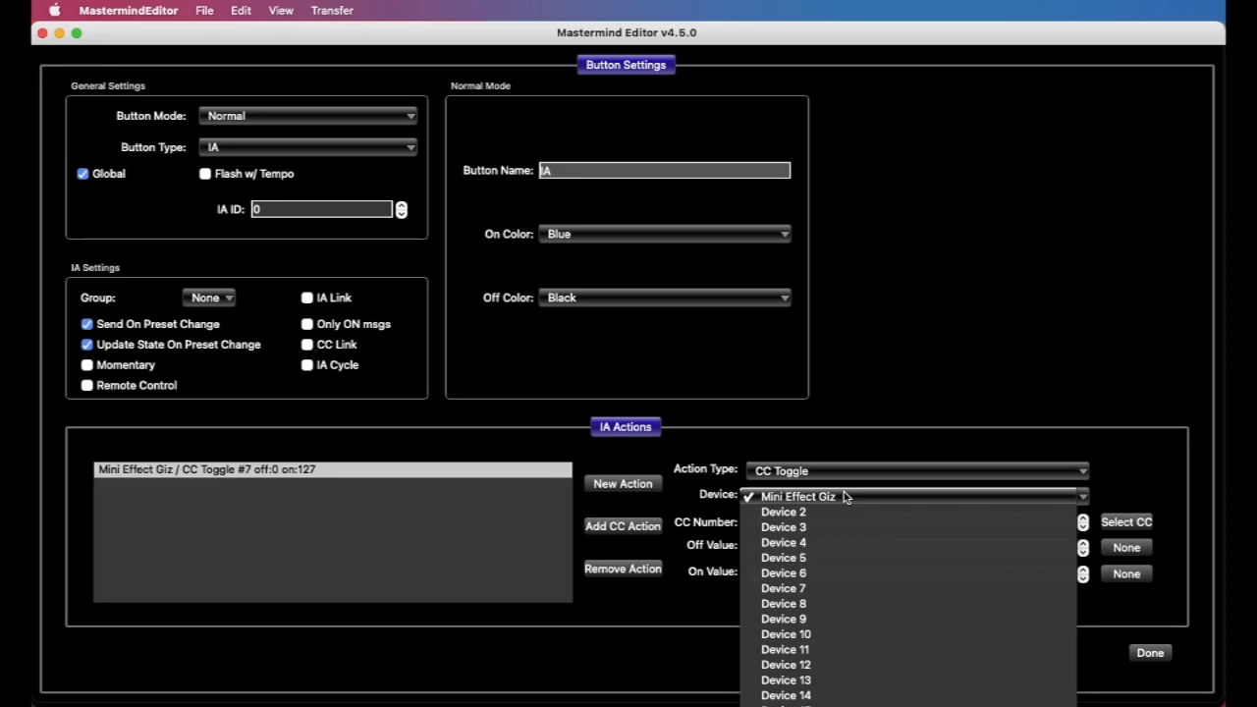
{"action": "left_click", "coordinate": [844, 497]}
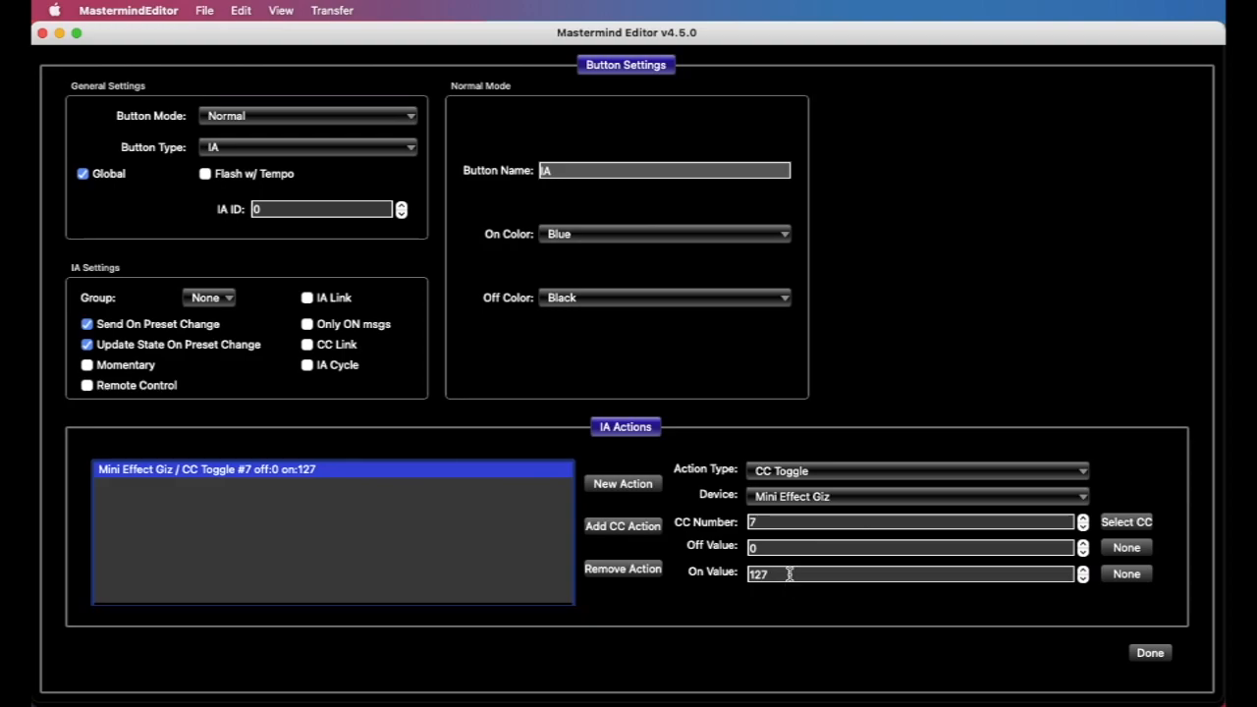
Choose CC number 90, Loop 3, of the Mini Effect Giz for the CC Toggle action
{"action": "left_click", "coordinate": [785, 526]}
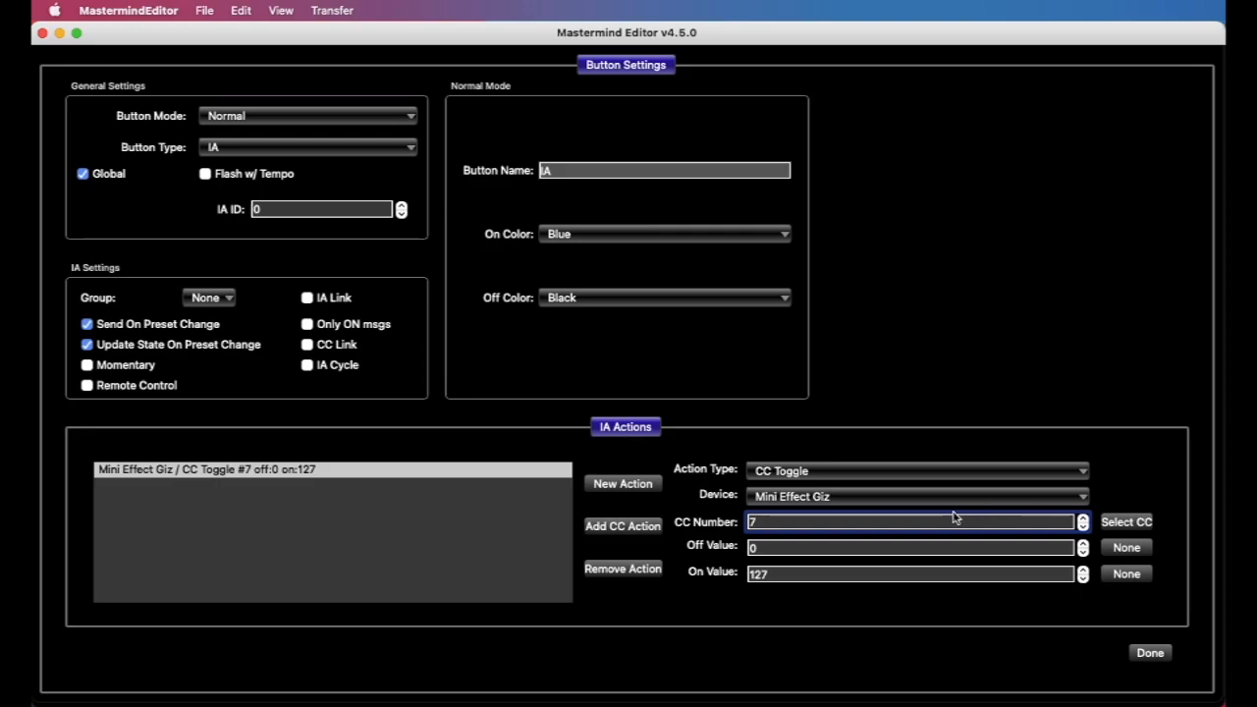
{"action": "left_click", "coordinate": [1129, 522]}
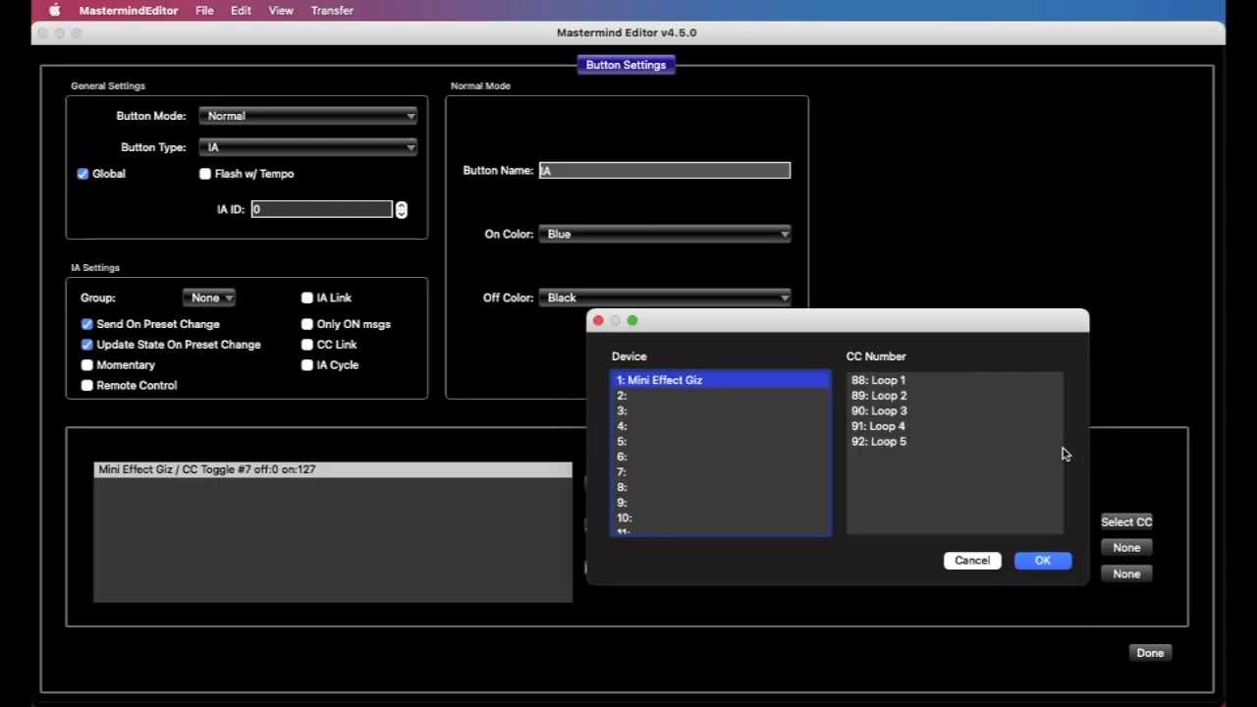
{"action": "left_click", "coordinate": [918, 382]}
{"action": "left_click", "coordinate": [918, 395]}
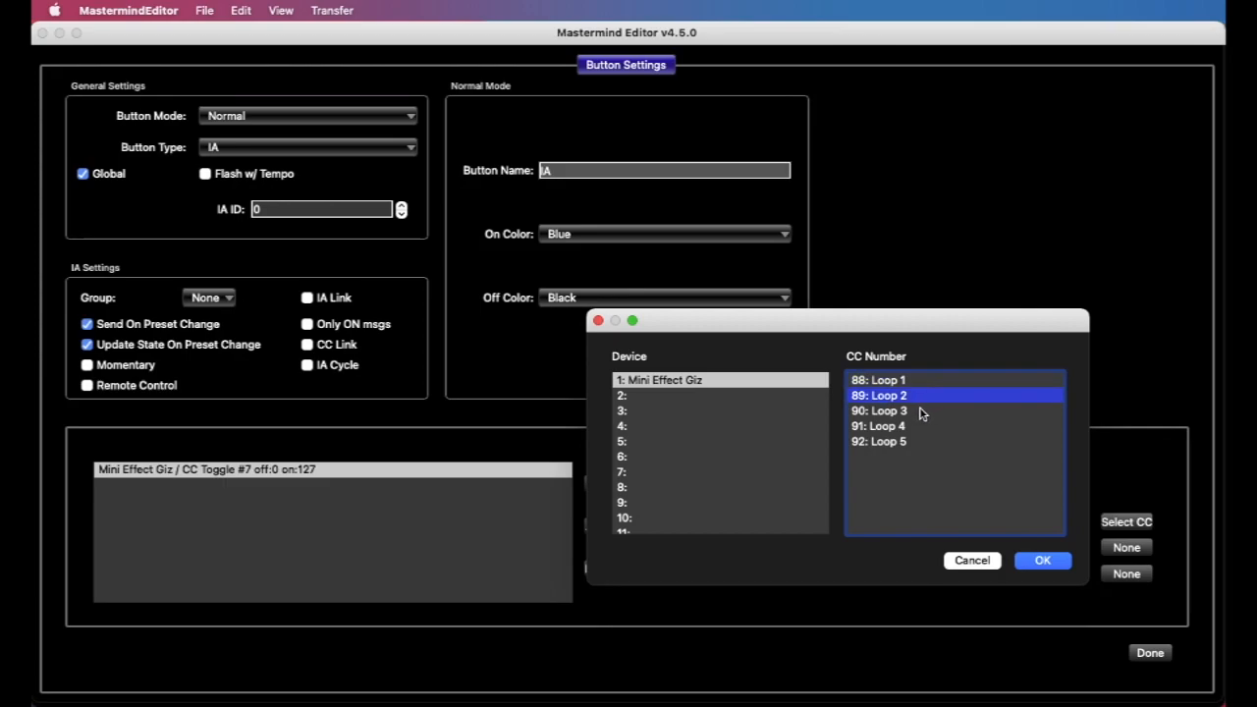
{"action": "left_click", "coordinate": [920, 412]}
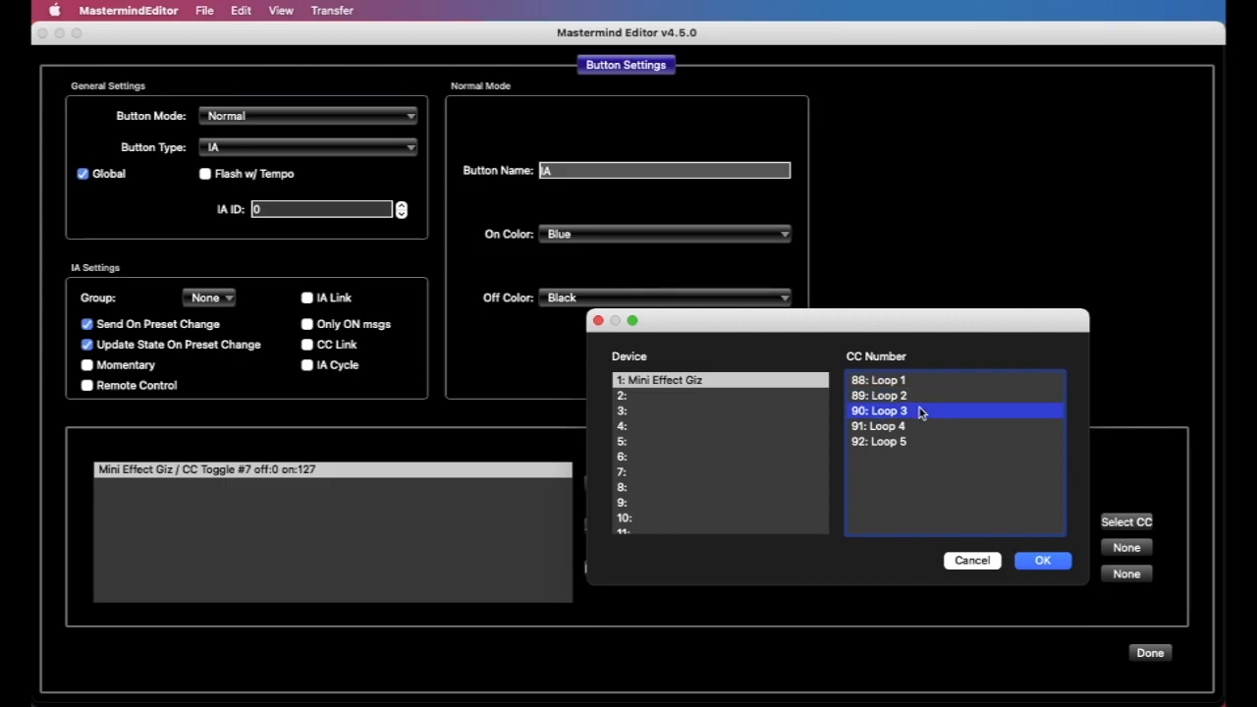
{"action": "left_click", "coordinate": [1043, 563]}
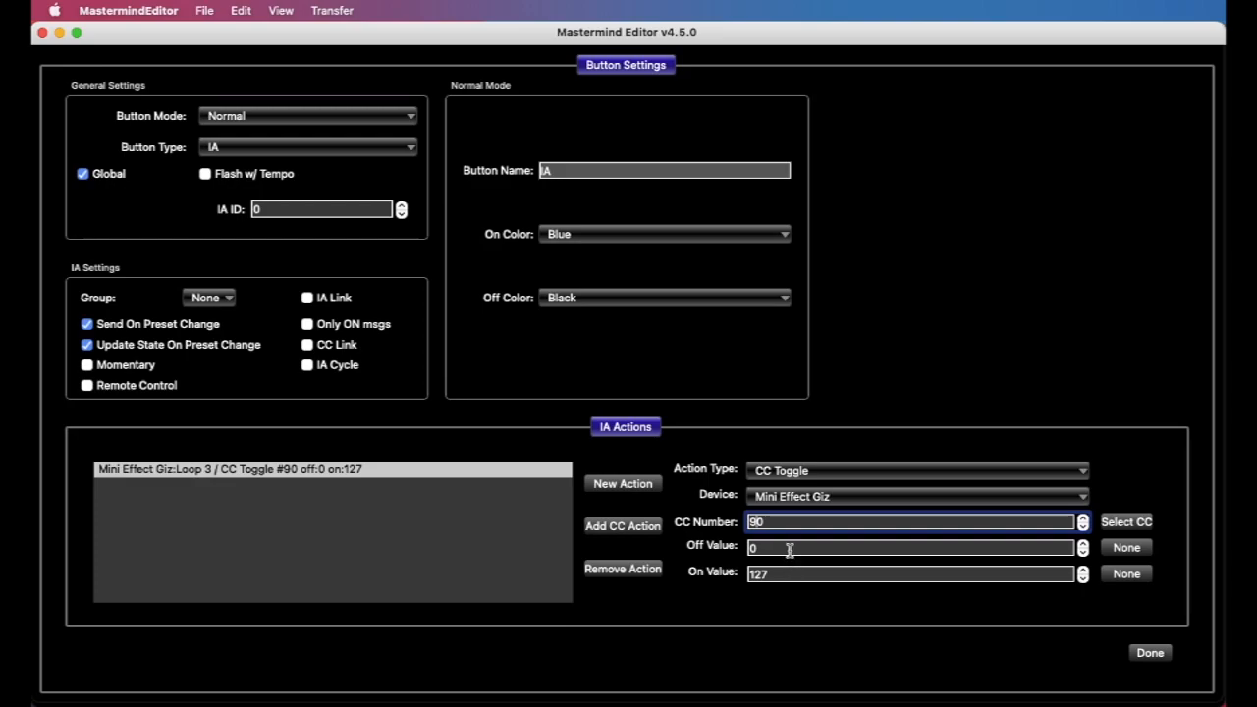
Set the CC Toggle action's Off Value to 127 and its On Value to 0
{"action": "key", "text": "Tab"}
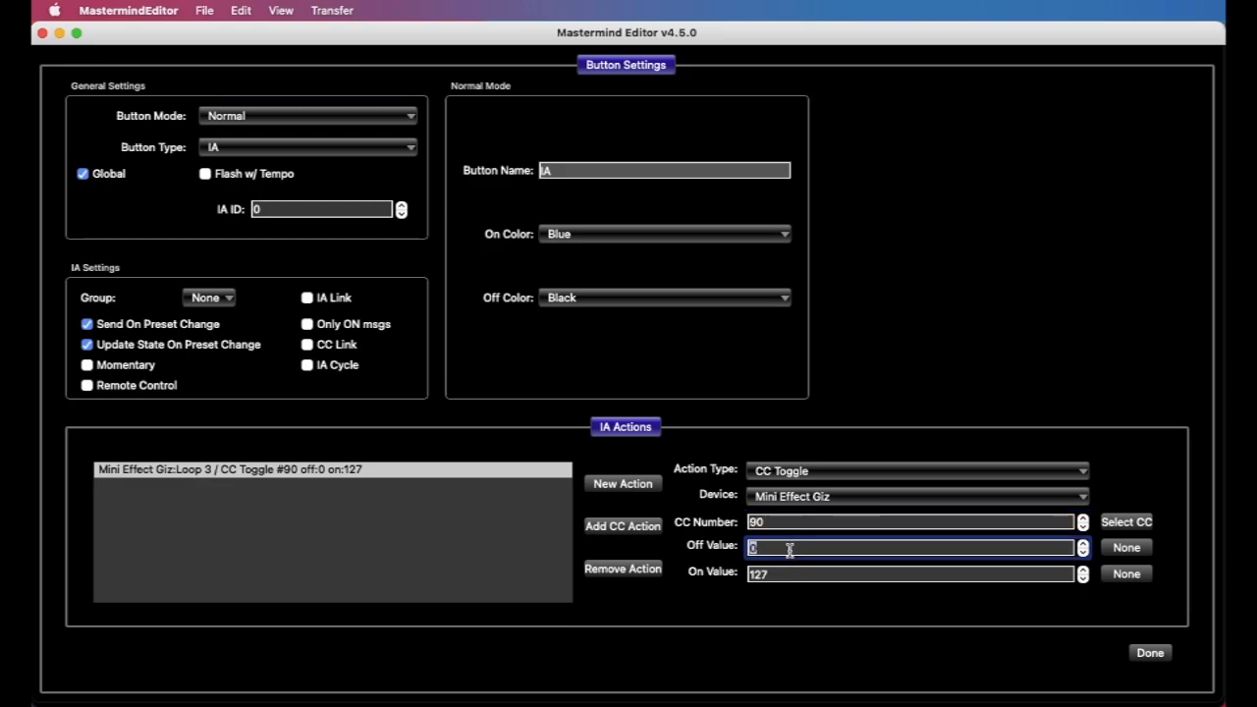
{"action": "type", "text": "127"}
{"action": "key", "text": "Tab"}
{"action": "type", "text": "0"}
{"action": "key", "text": "Tab"}
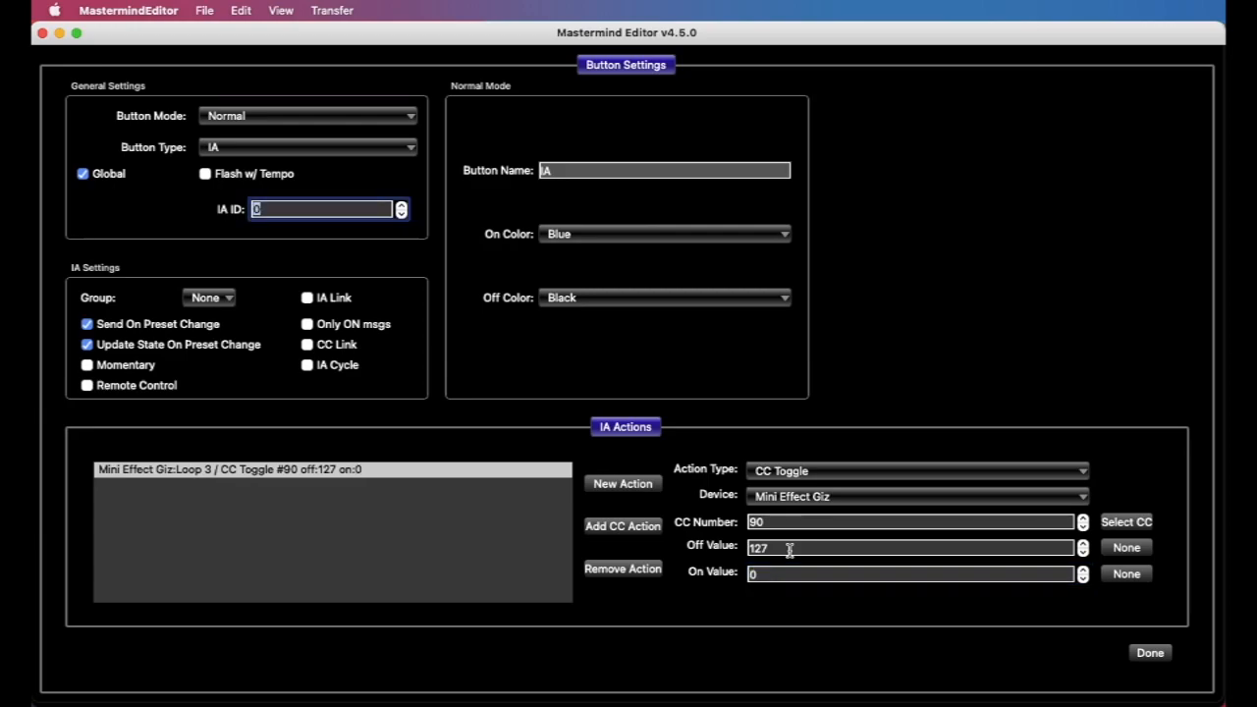
{"action": "left_click", "coordinate": [785, 547]}
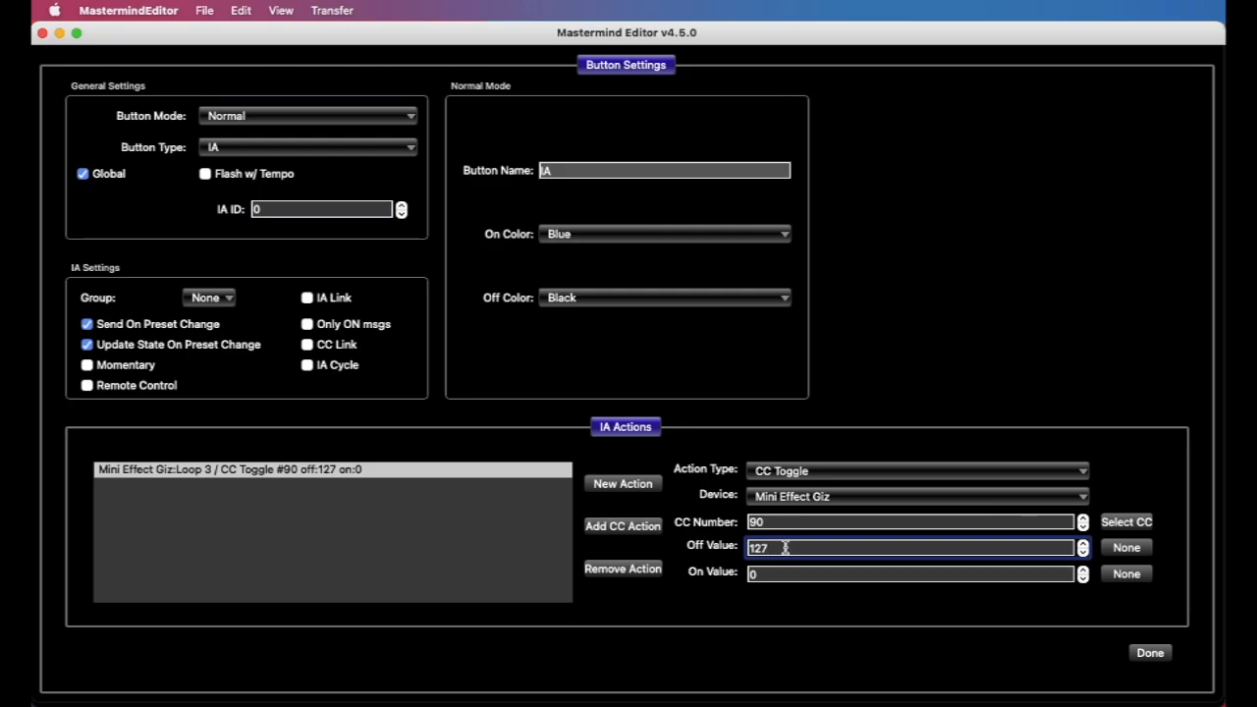
{"action": "left_click", "coordinate": [787, 572]}
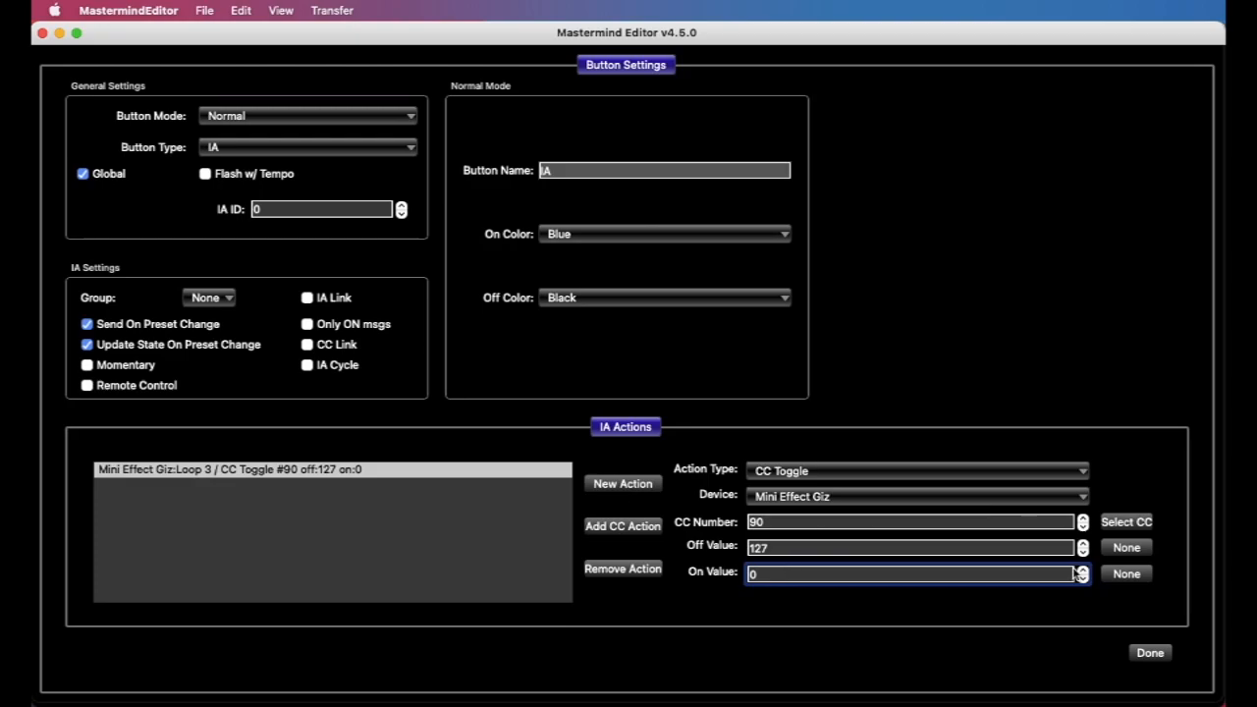
Set the action's Off Value to None and change its action type to CC Momentary
{"action": "left_click", "coordinate": [1144, 552]}
{"action": "double_click", "coordinate": [963, 574]}
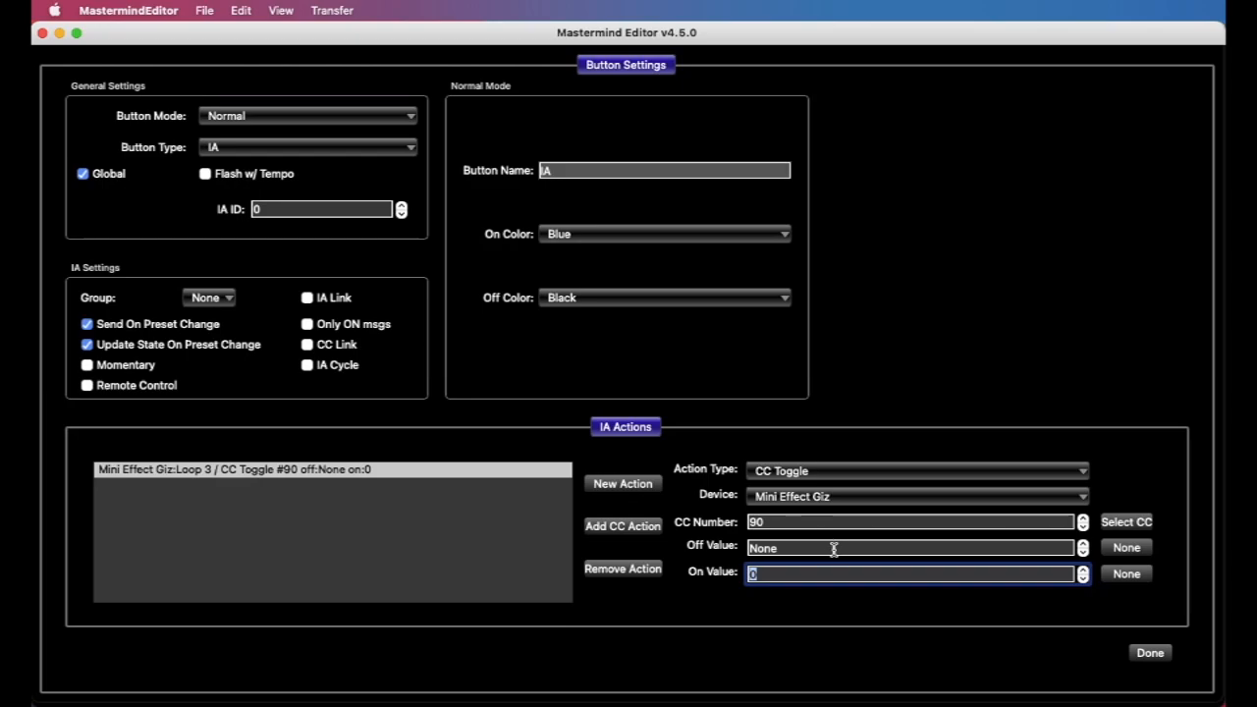
{"action": "left_click", "coordinate": [826, 473]}
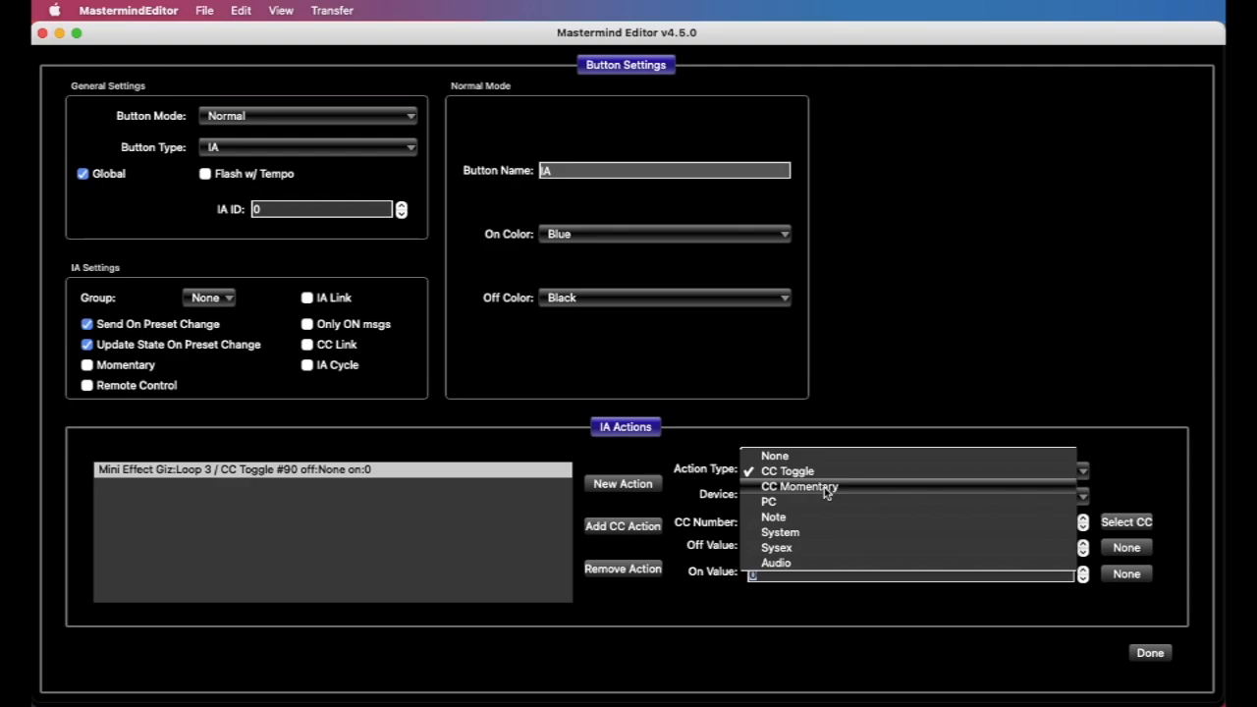
{"action": "left_click", "coordinate": [827, 487]}
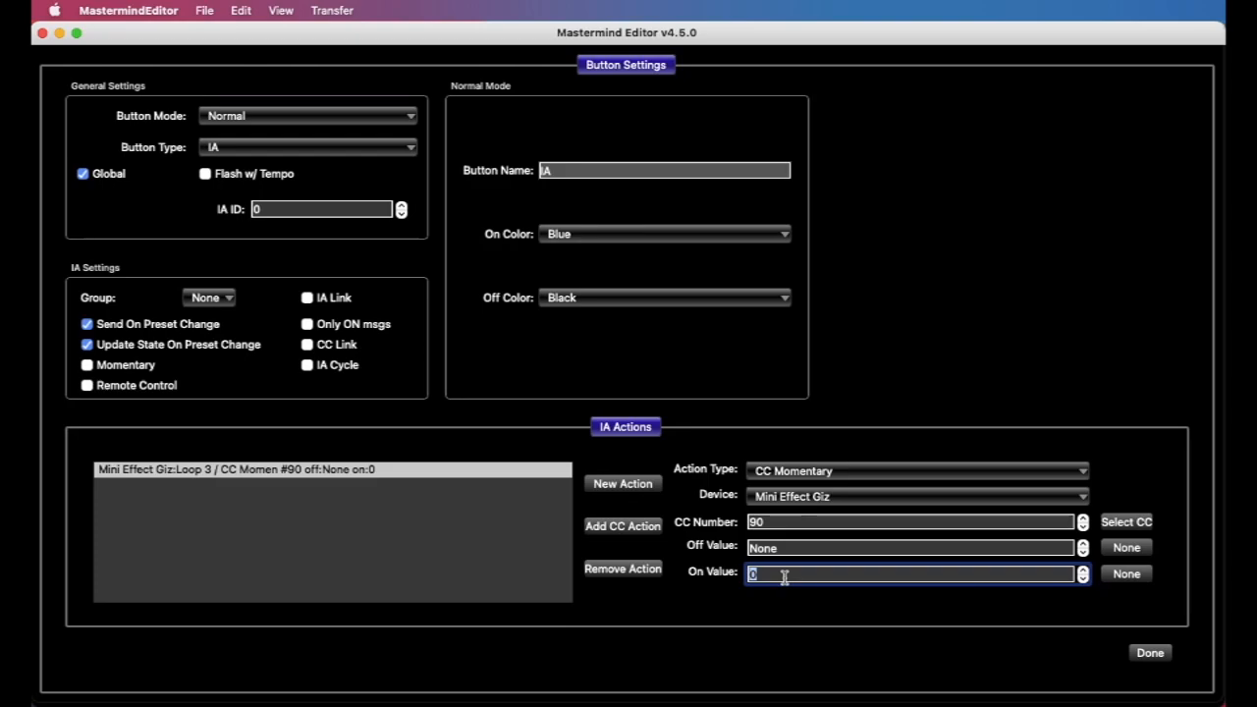
Change the action type to PC, with PC number 1 for Off and 3 for On
{"action": "left_click", "coordinate": [842, 480]}
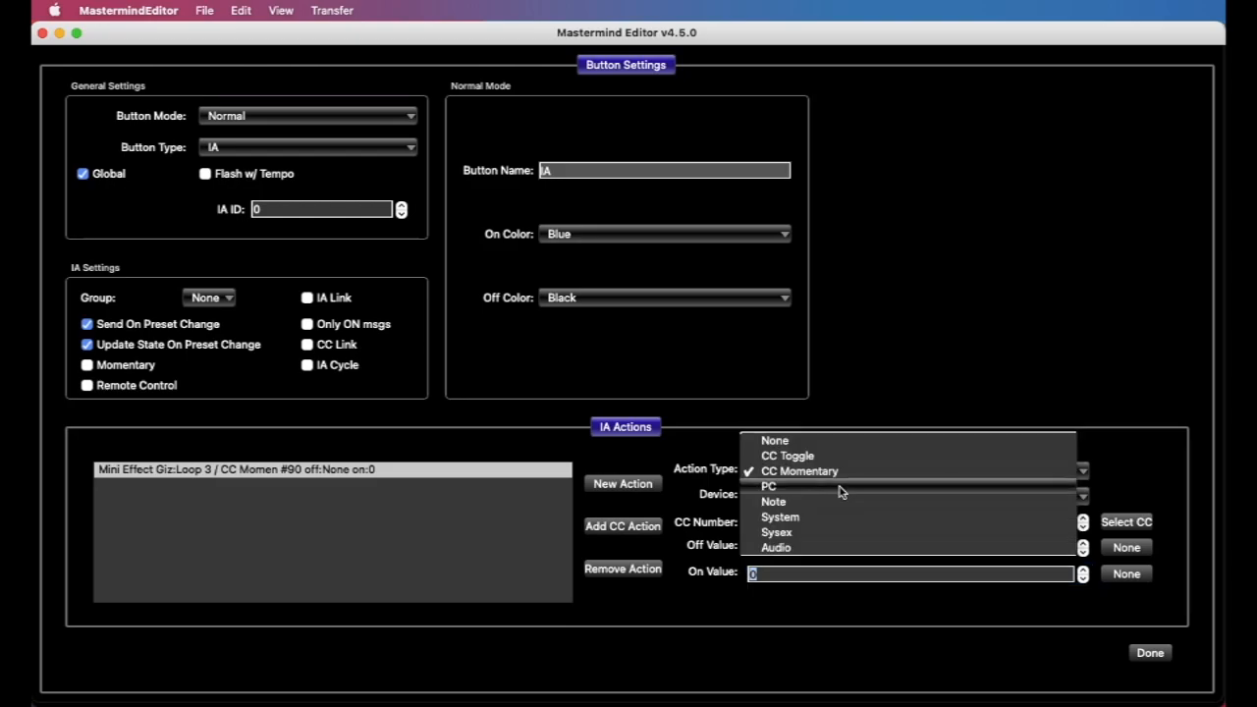
{"action": "left_click", "coordinate": [842, 486]}
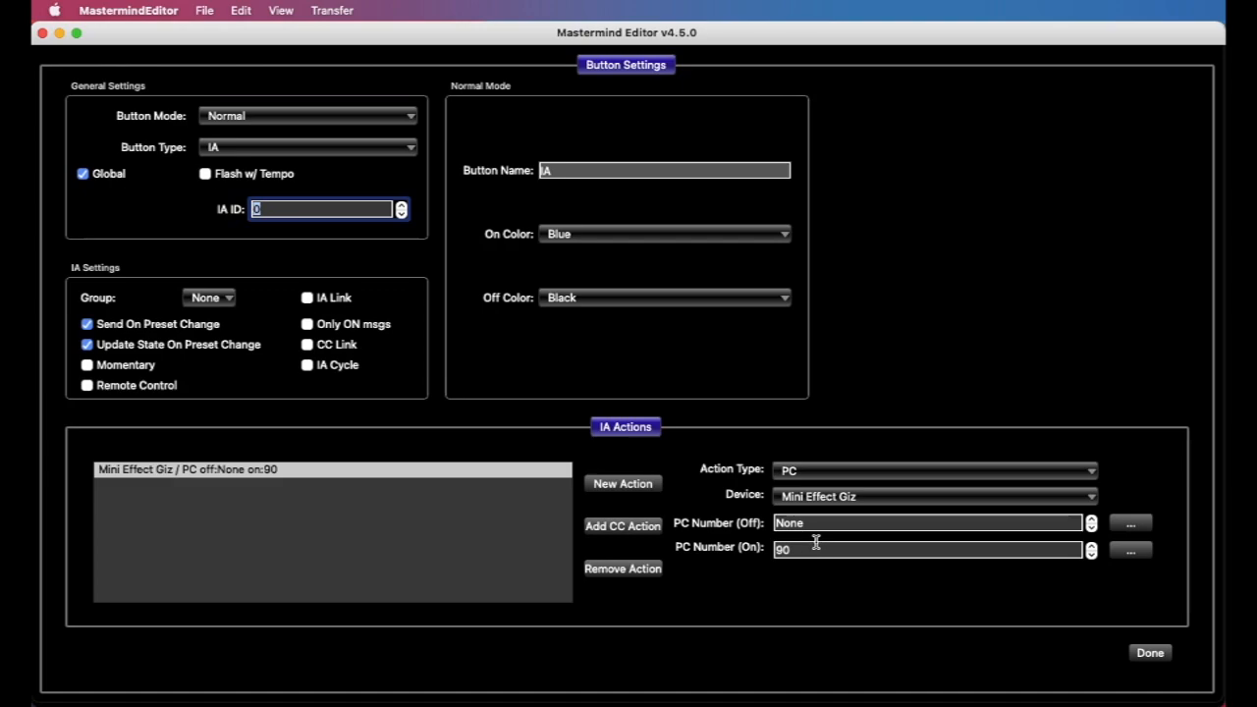
{"action": "left_click", "coordinate": [827, 525]}
{"action": "type", "text": "1"}
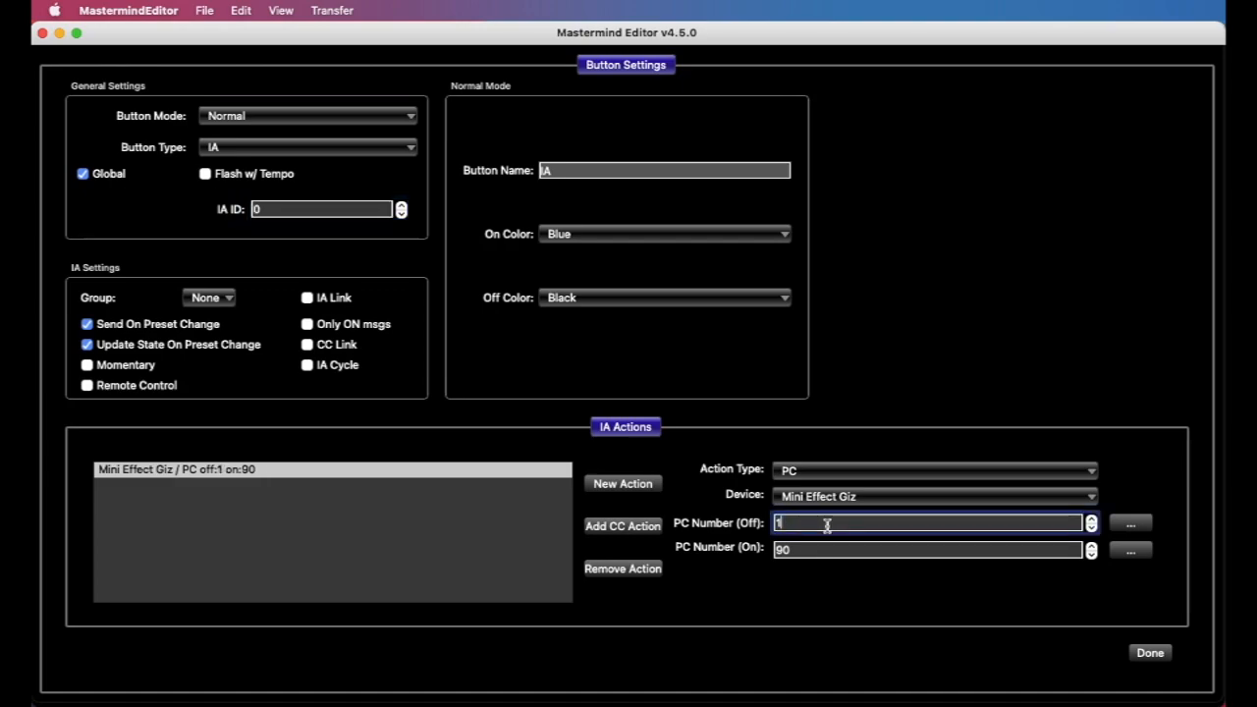
{"action": "left_click", "coordinate": [826, 548]}
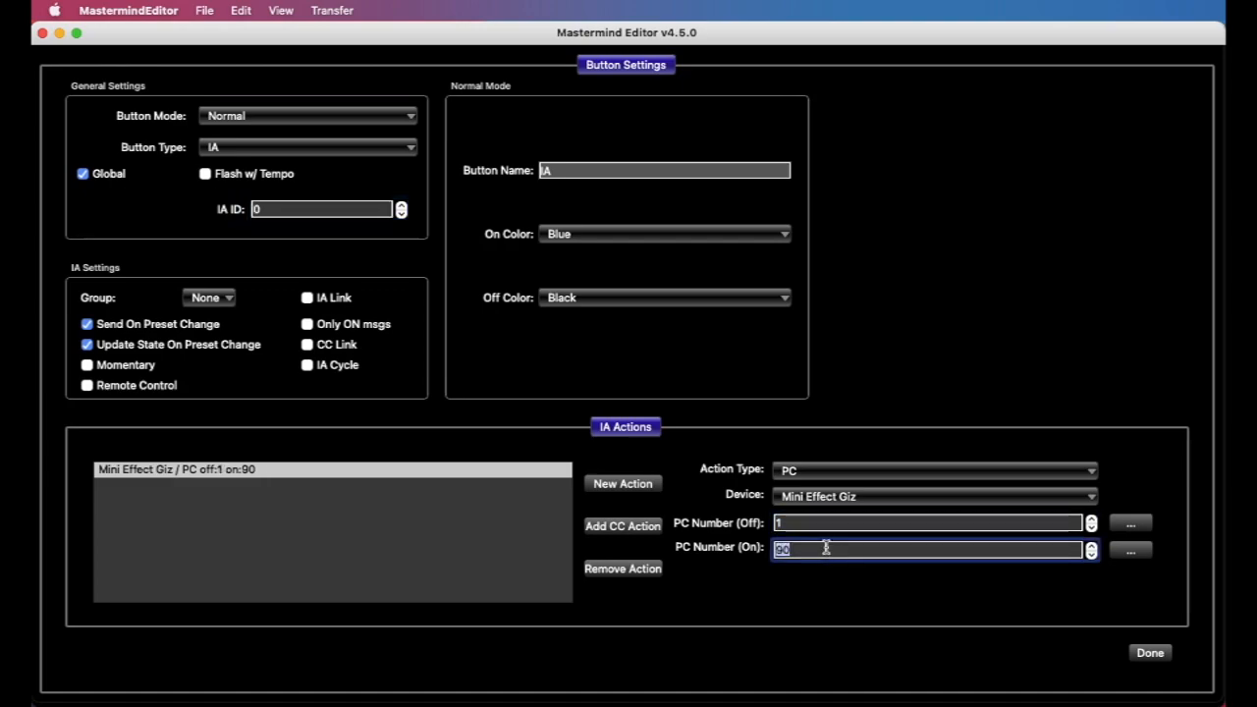
{"action": "type", "text": "3"}
Change the action type to Note and go through its Note Number and Velocity fields
{"action": "left_click", "coordinate": [842, 473]}
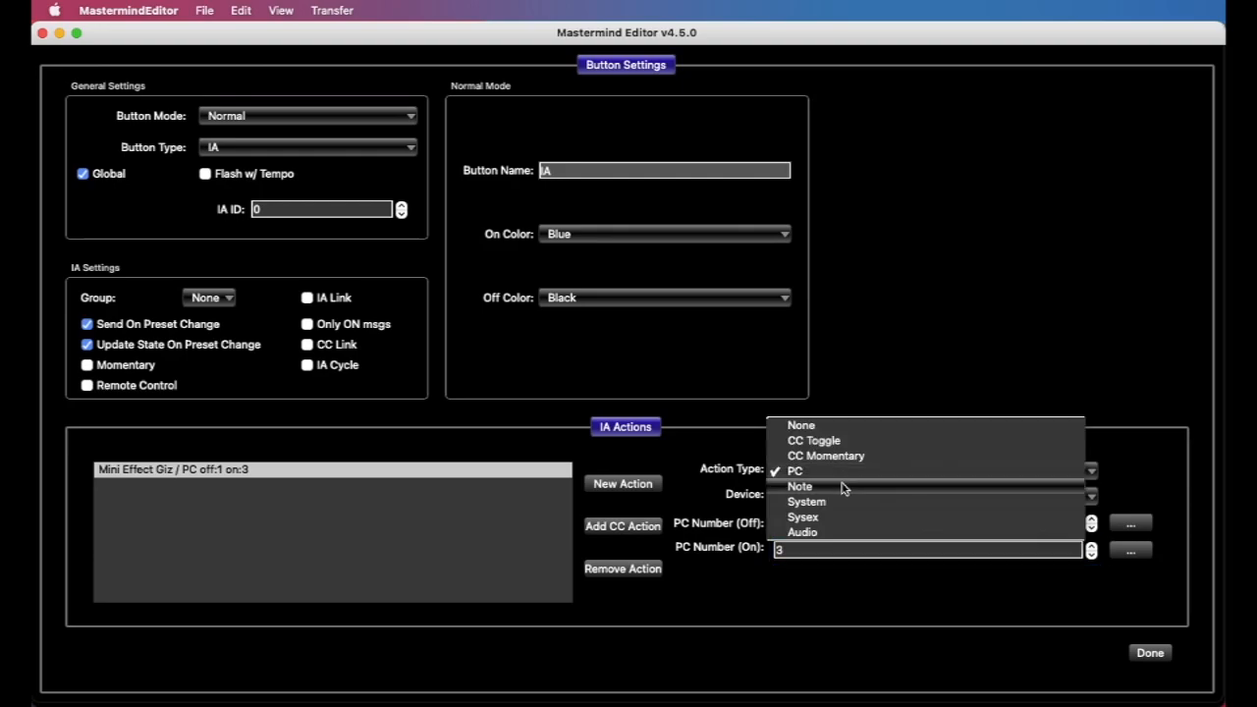
{"action": "left_click", "coordinate": [841, 485]}
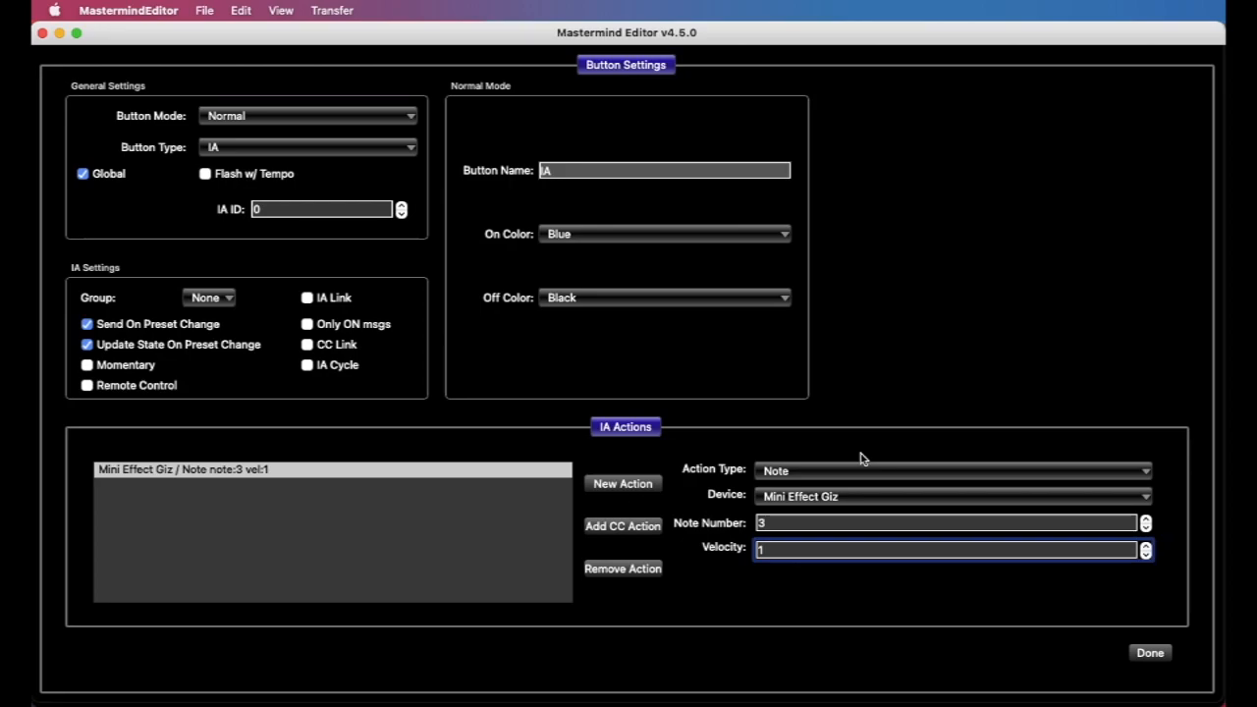
{"action": "left_click", "coordinate": [838, 524]}
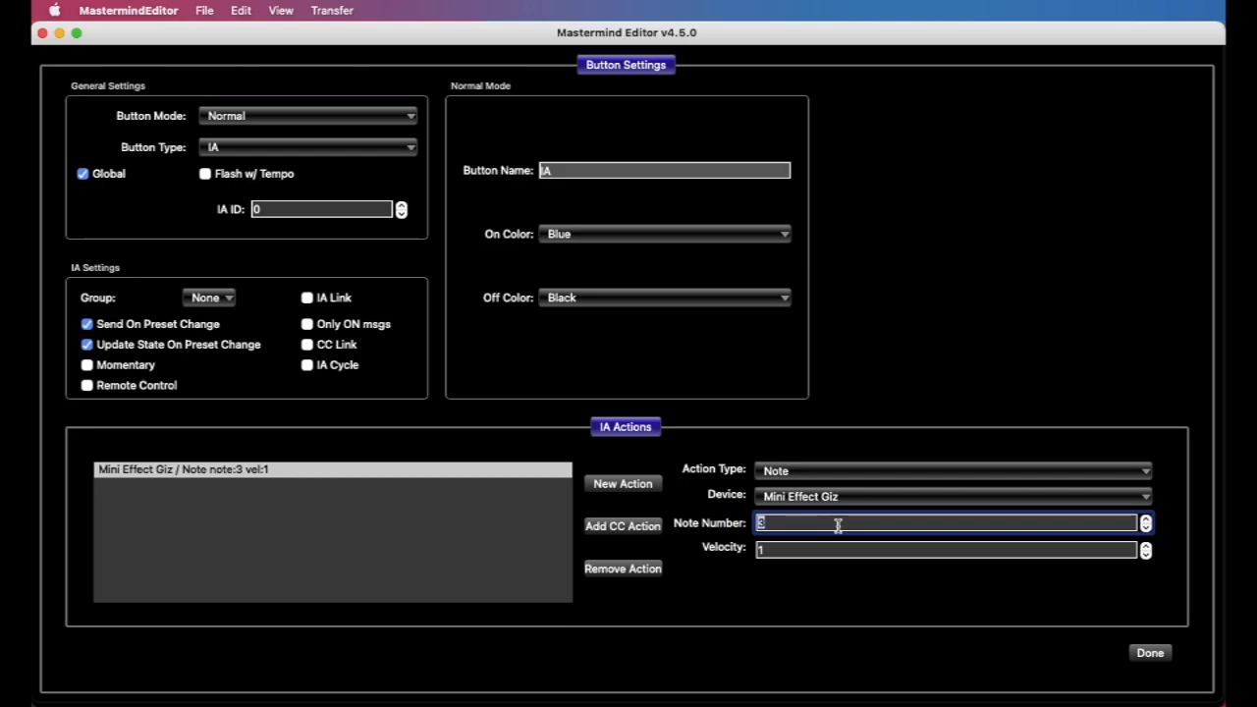
{"action": "left_click", "coordinate": [807, 550]}
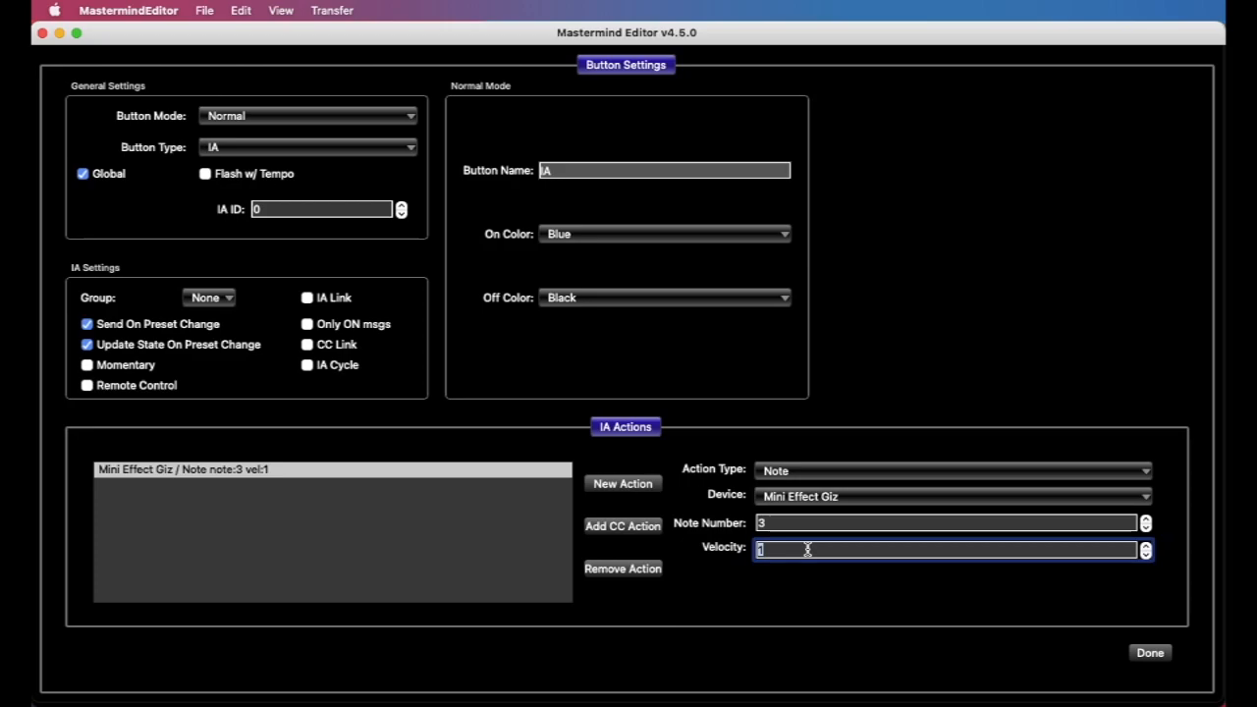
Change the action to the System type with the BPM subtype and set its Off BPM to 60
{"action": "left_click", "coordinate": [830, 474]}
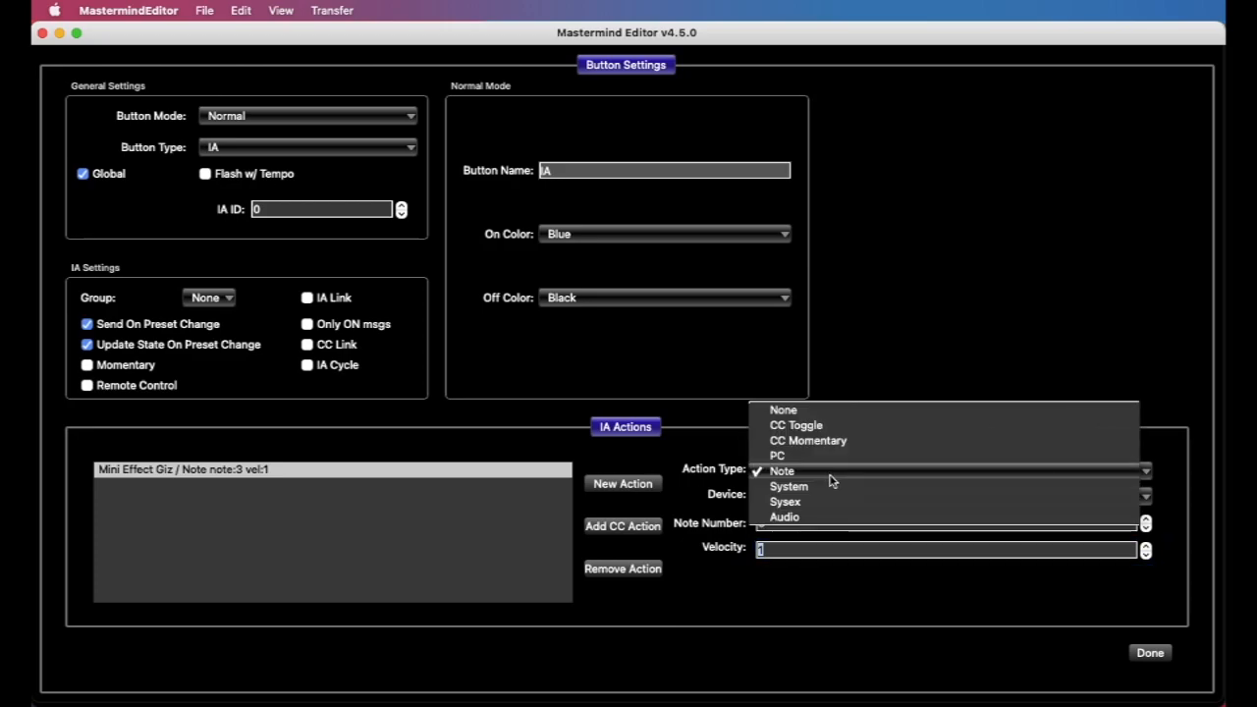
{"action": "left_click", "coordinate": [831, 487]}
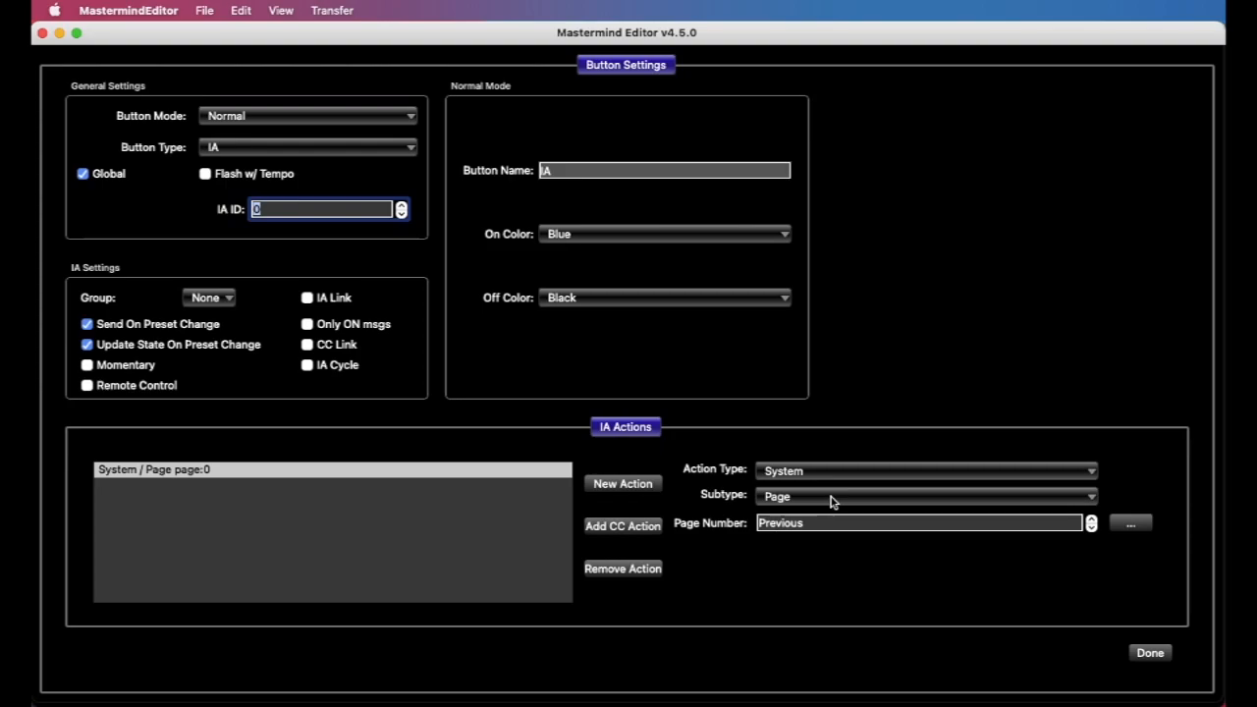
{"action": "left_click", "coordinate": [832, 497]}
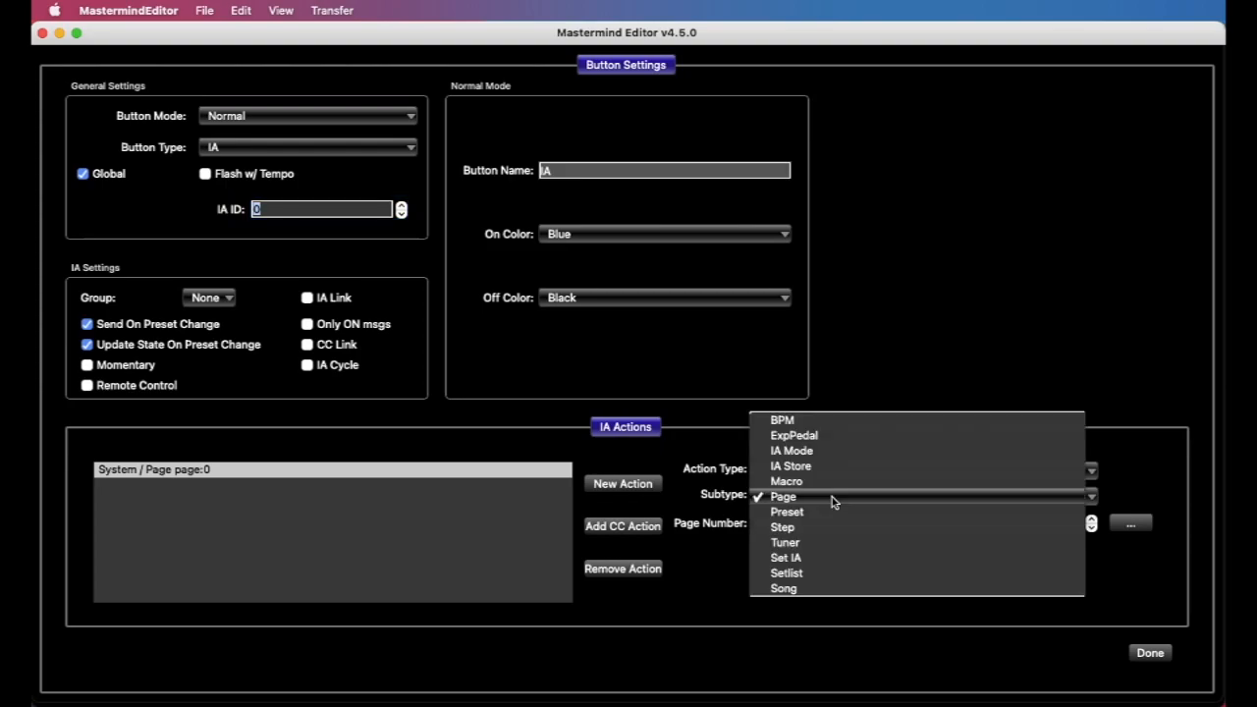
{"action": "left_click", "coordinate": [848, 424]}
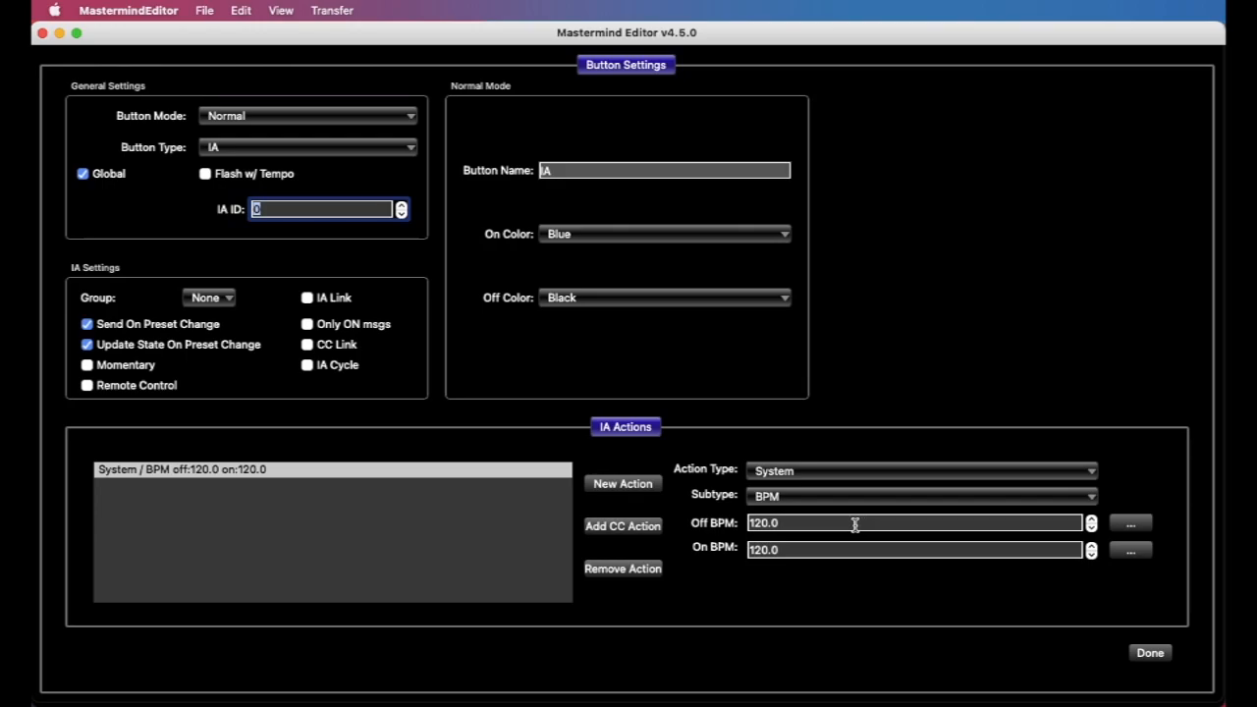
{"action": "left_click", "coordinate": [854, 523]}
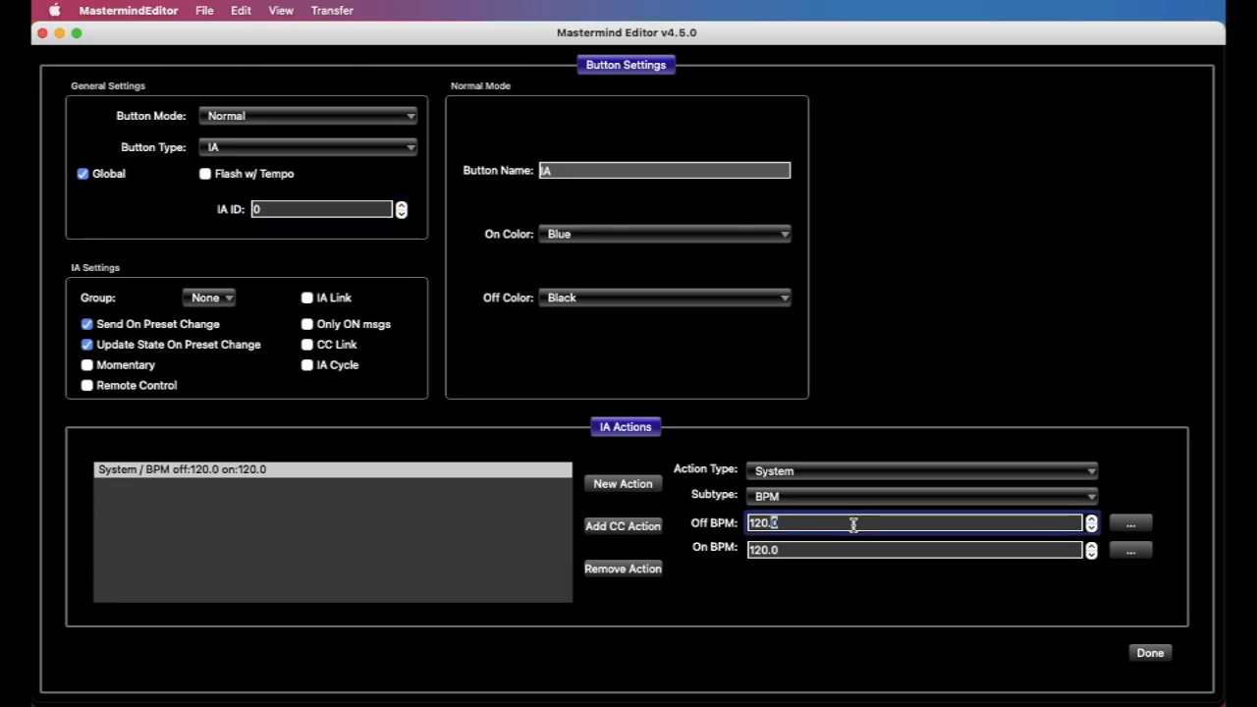
{"action": "double_click", "coordinate": [833, 525]}
{"action": "type", "text": "60"}
{"action": "key", "text": "Tab"}
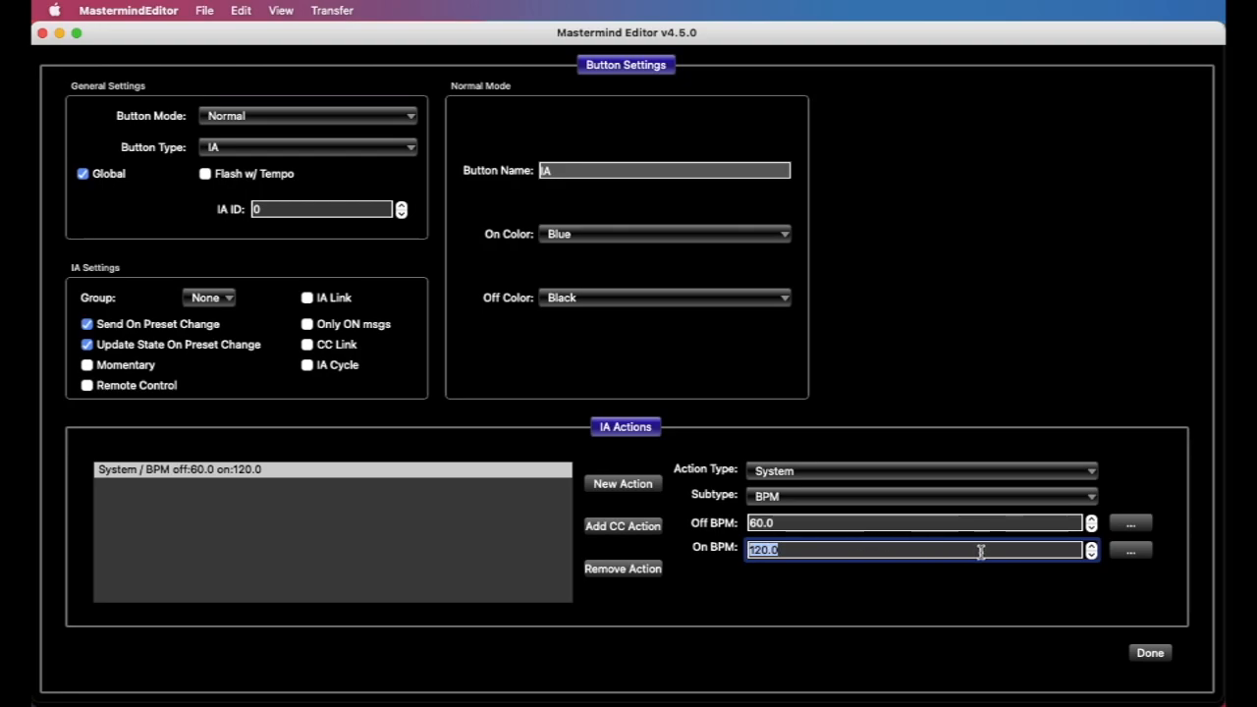
Set the BPM action's Off BPM to the special value Same
{"action": "left_click", "coordinate": [1132, 524]}
{"action": "left_click", "coordinate": [673, 357]}
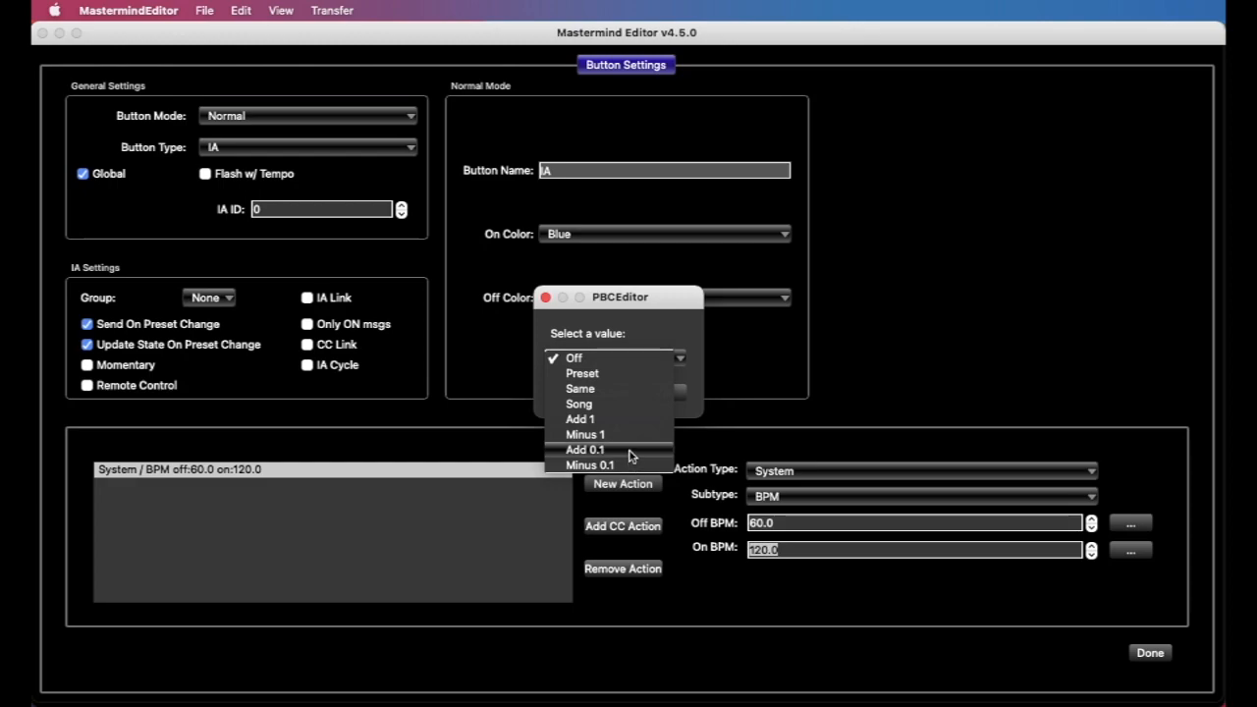
{"action": "left_click", "coordinate": [619, 390]}
{"action": "left_click", "coordinate": [667, 393]}
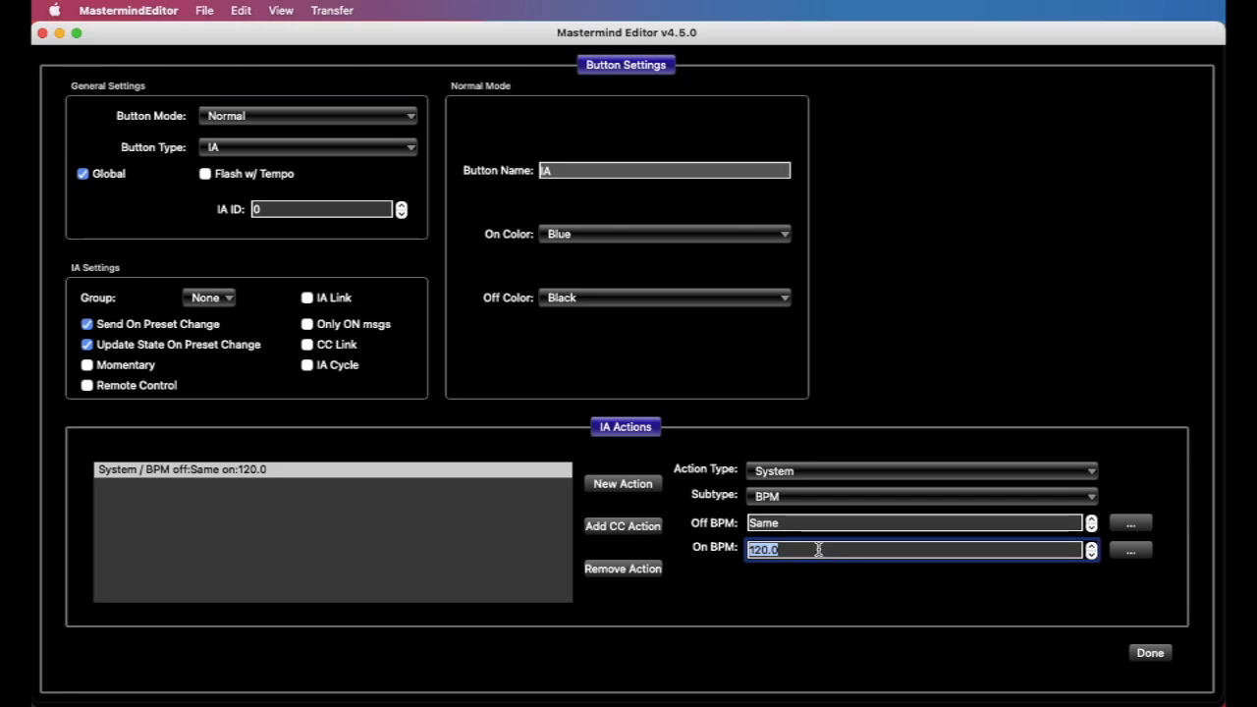
Change the System action's subtype to ExpPedal, keeping System as its action type
{"action": "left_click", "coordinate": [842, 495]}
{"action": "left_click", "coordinate": [841, 508]}
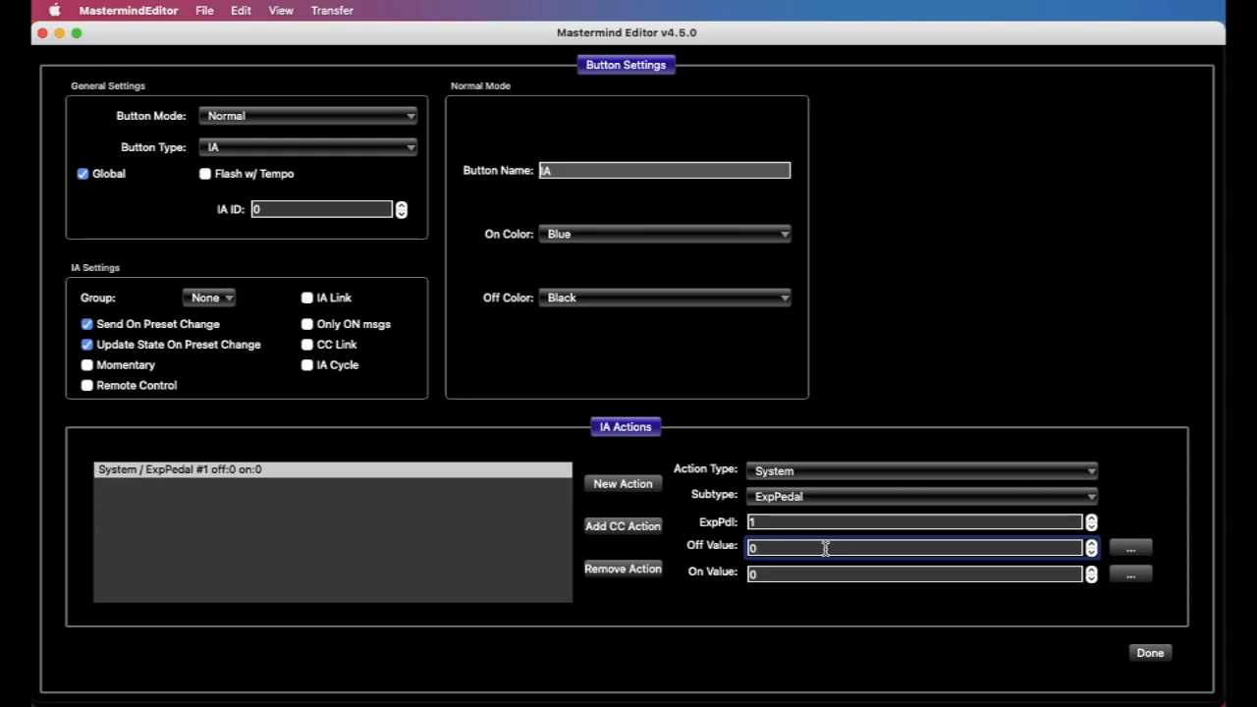
{"action": "left_click", "coordinate": [832, 472]}
{"action": "left_click", "coordinate": [833, 473]}
Change the System action's subtype to IA Mode and set its On Value to ON
{"action": "left_click", "coordinate": [823, 497]}
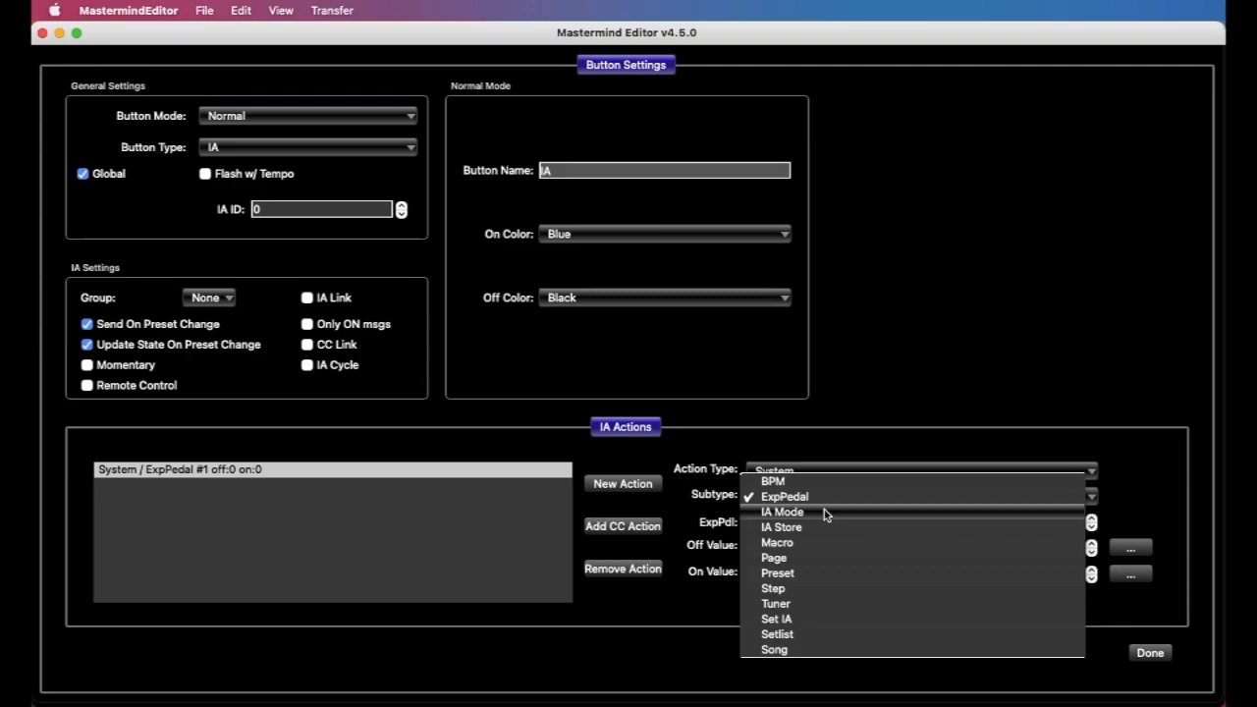
{"action": "left_click", "coordinate": [824, 511]}
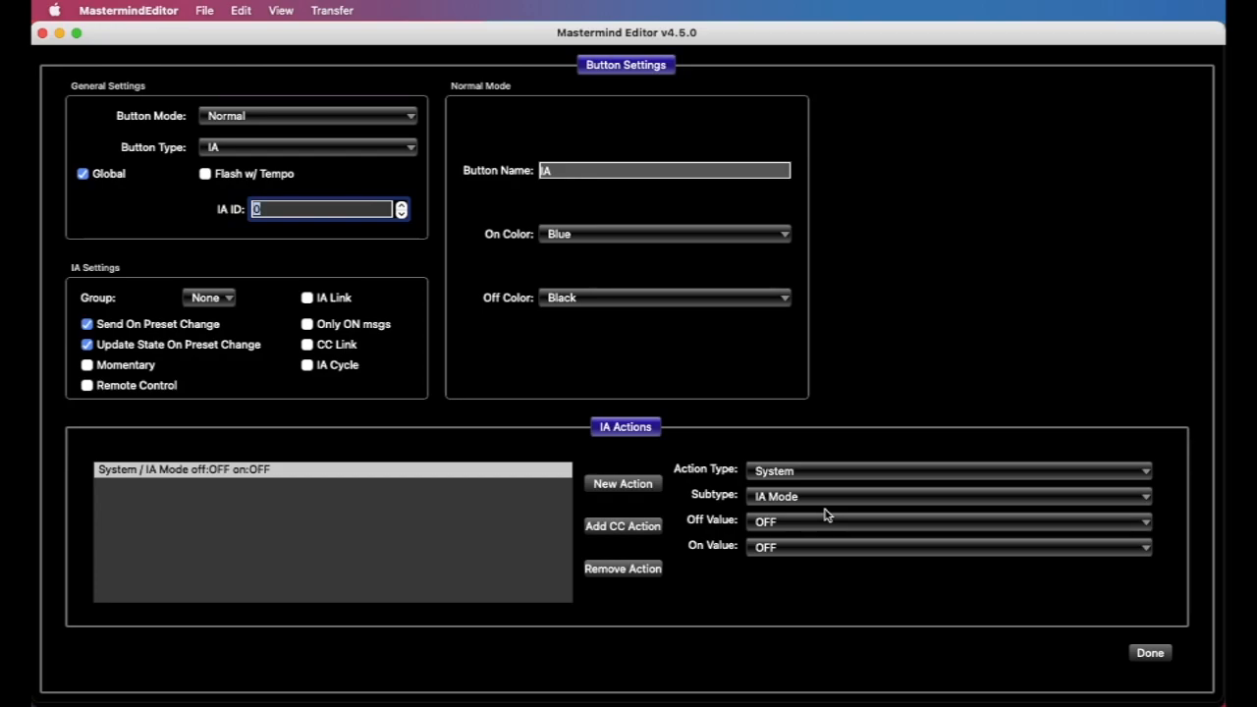
{"action": "left_click", "coordinate": [344, 154]}
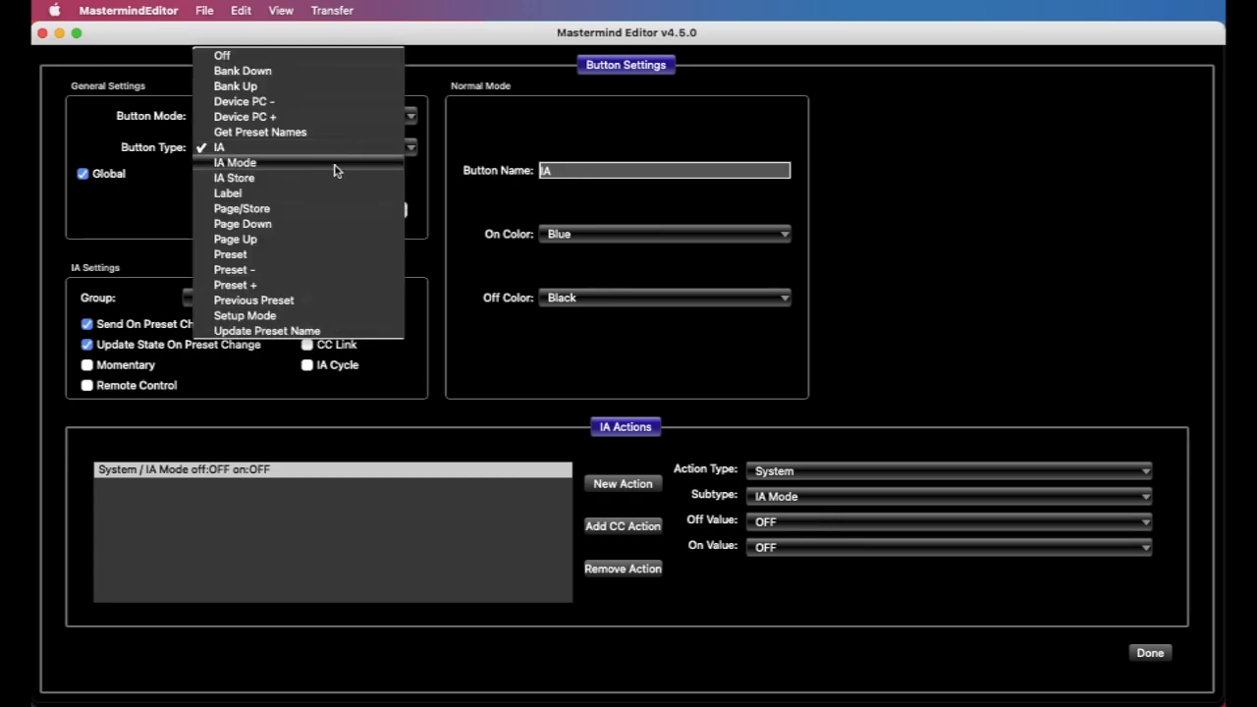
{"action": "left_click", "coordinate": [449, 151]}
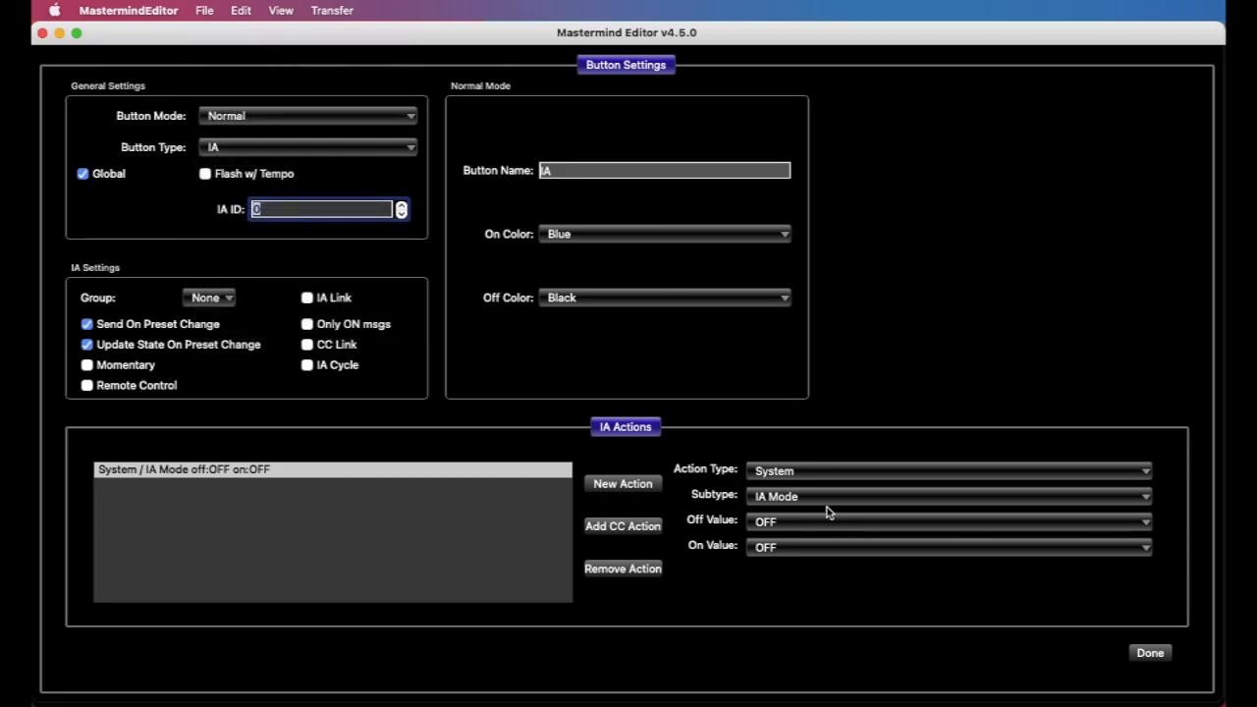
{"action": "left_click", "coordinate": [811, 550]}
{"action": "left_click", "coordinate": [819, 562]}
Switch the System action's subtype to IA Store, and from there to Macro with On Macro set to 2
{"action": "left_click", "coordinate": [805, 500]}
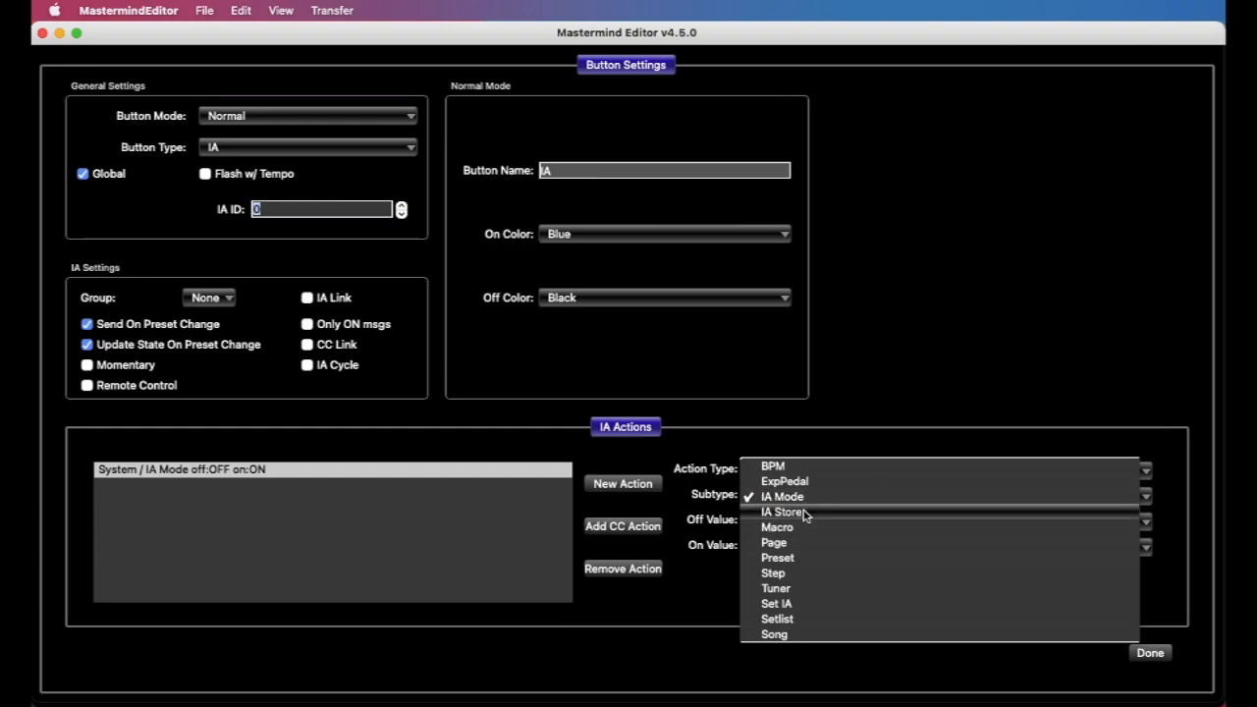
{"action": "left_click", "coordinate": [807, 513]}
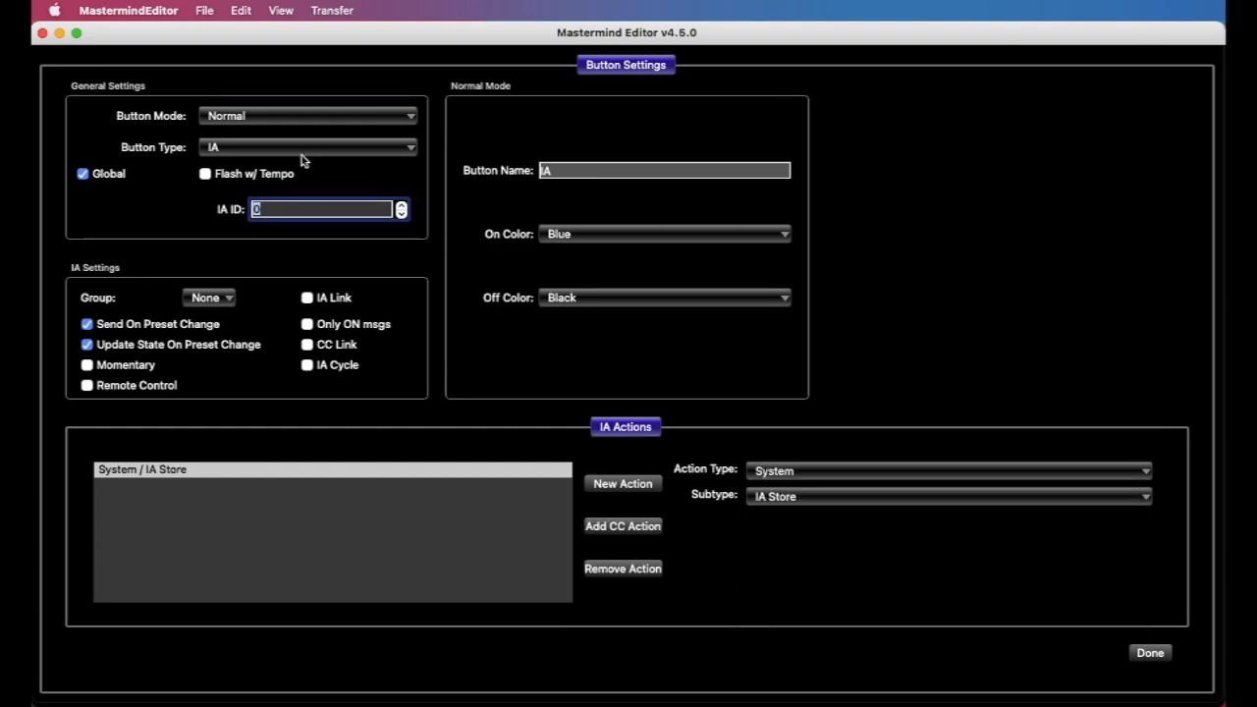
{"action": "left_click", "coordinate": [803, 502]}
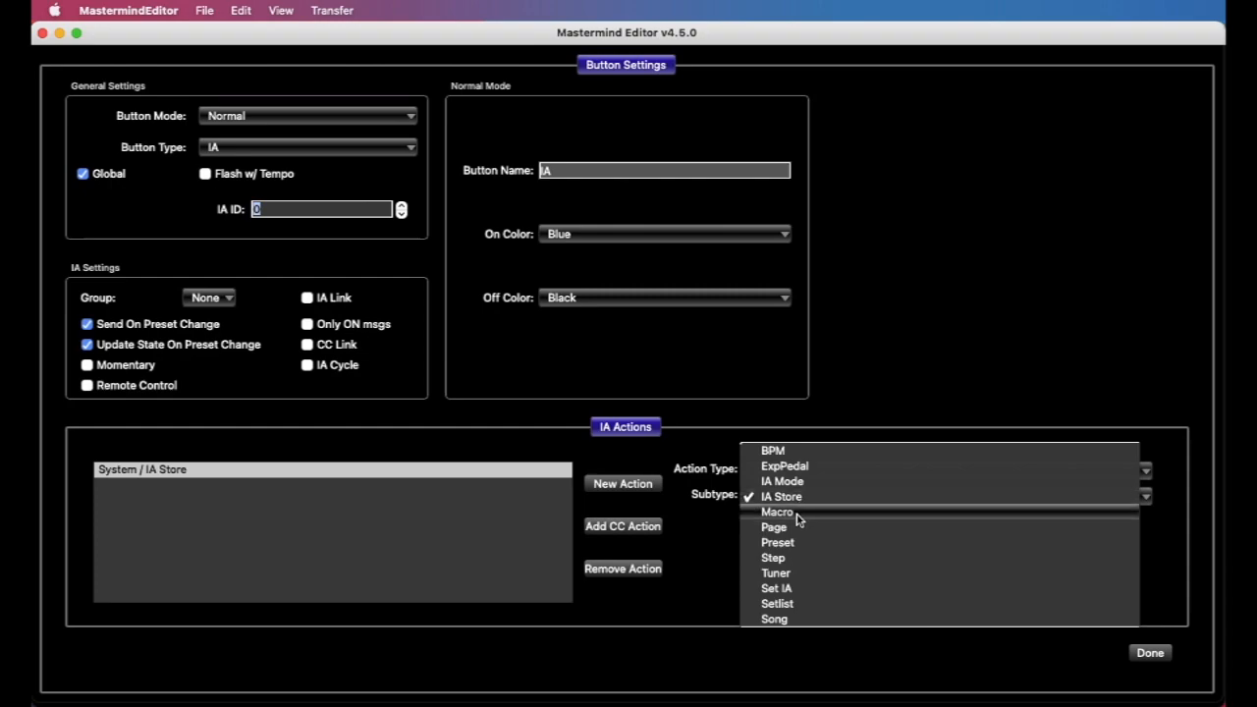
{"action": "left_click", "coordinate": [805, 512]}
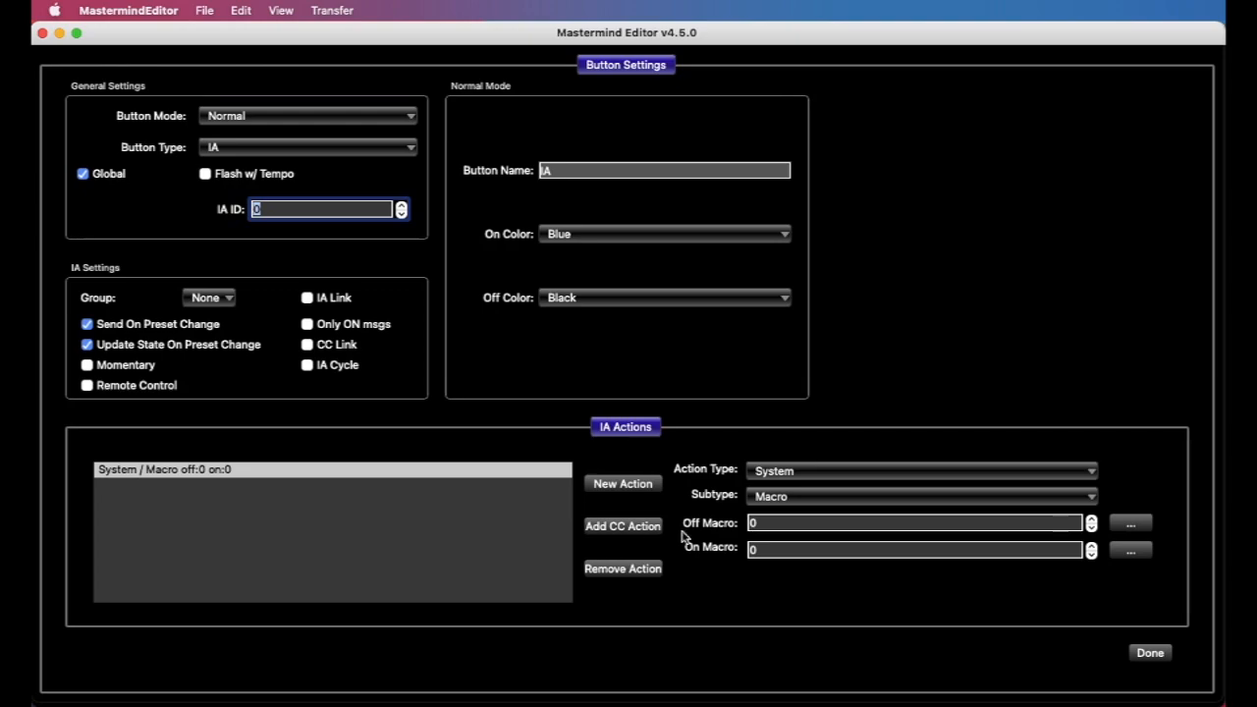
{"action": "left_click", "coordinate": [776, 551]}
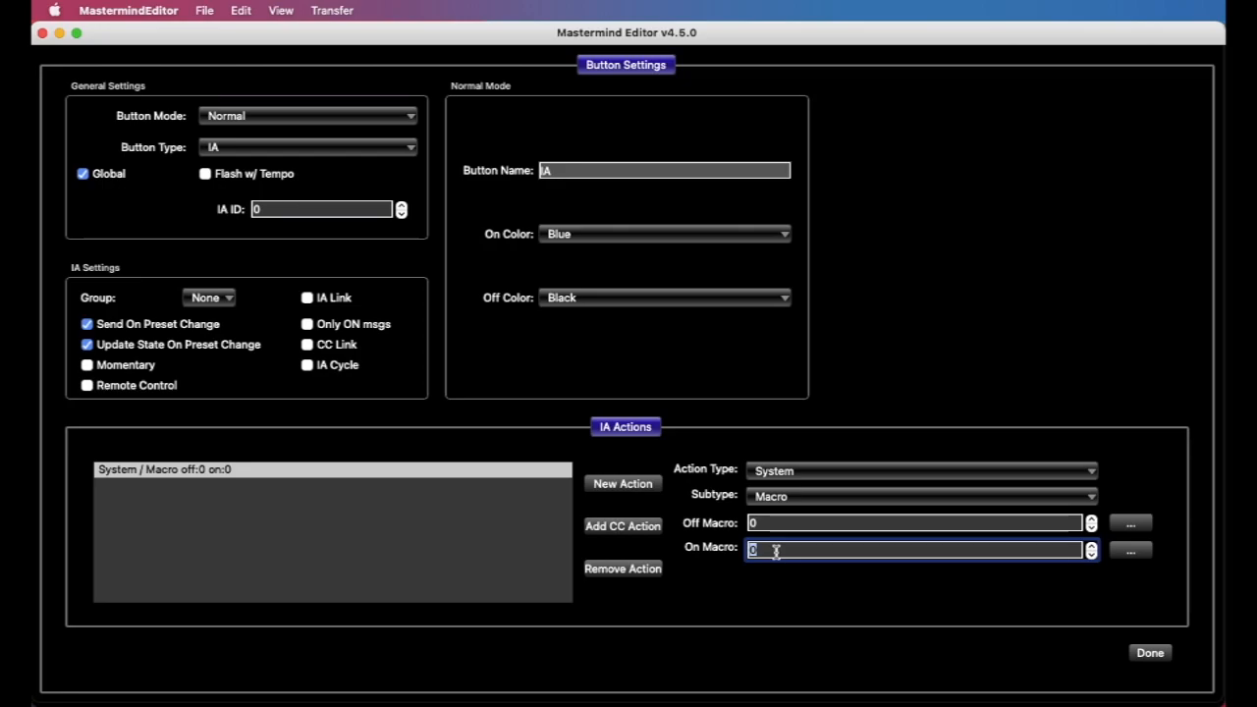
{"action": "type", "text": "2"}
Change the System action's subtype to Page and set its Page Number to 1
{"action": "left_click", "coordinate": [803, 497]}
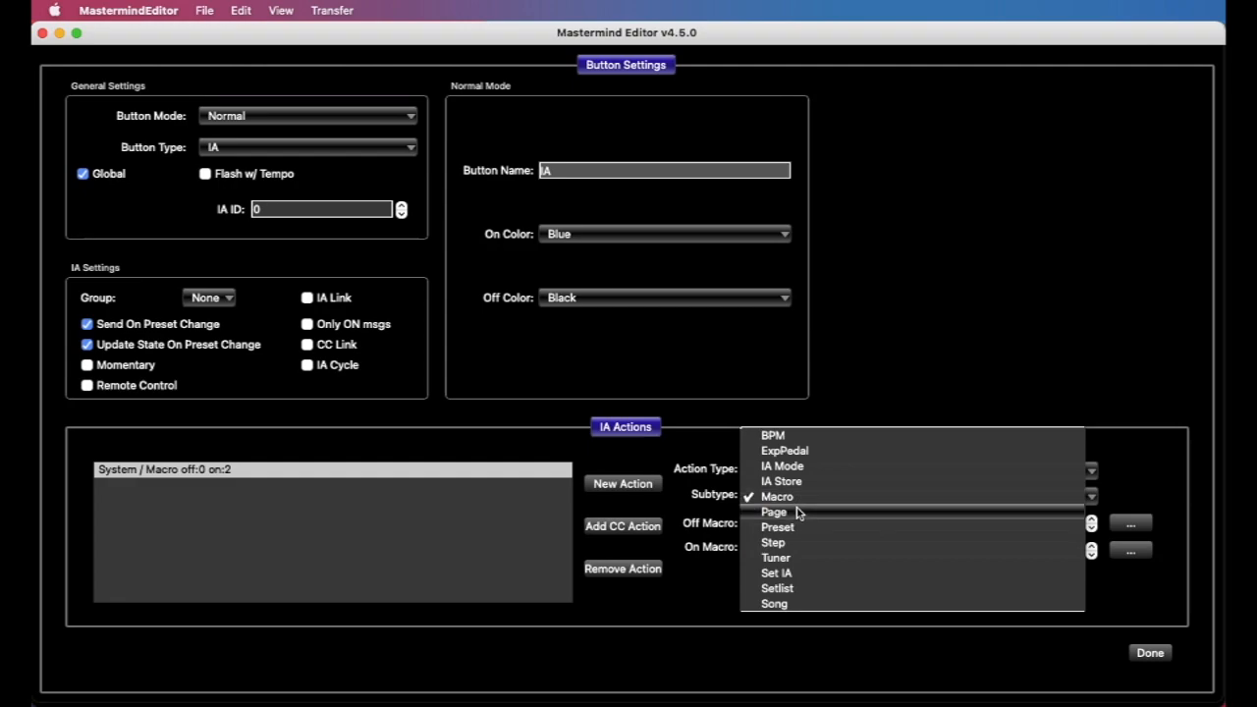
{"action": "left_click", "coordinate": [798, 512]}
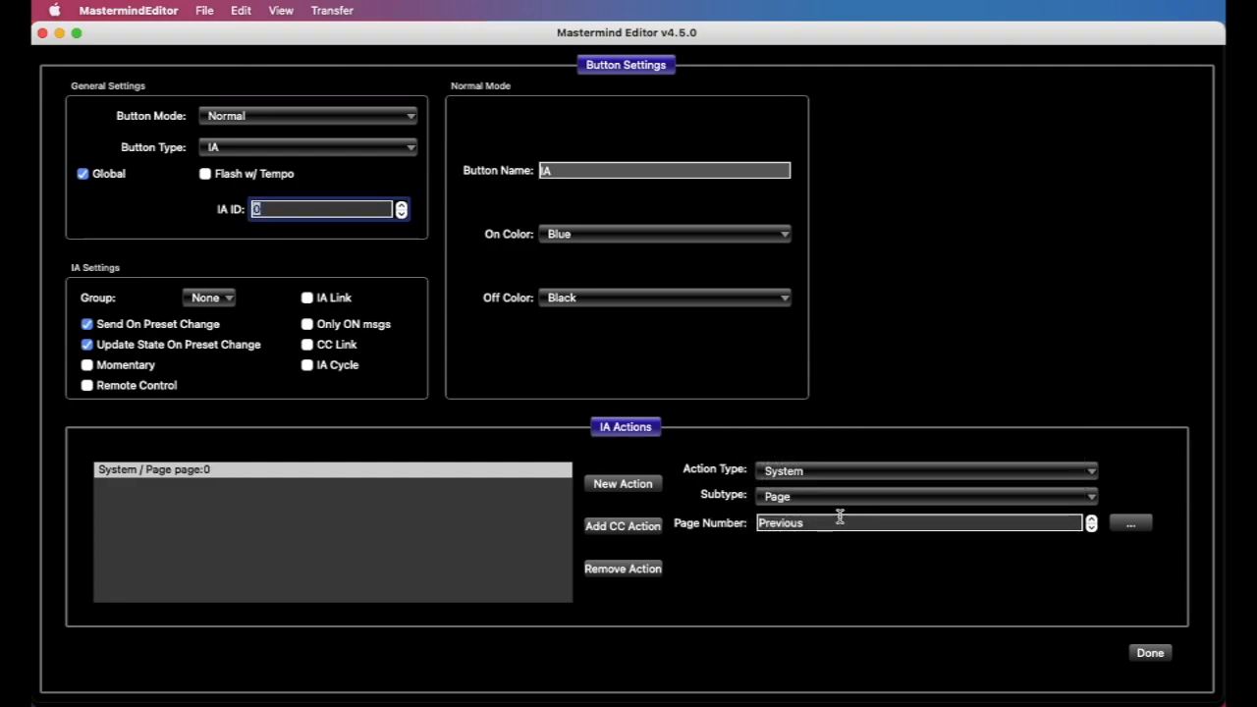
{"action": "left_click", "coordinate": [832, 523]}
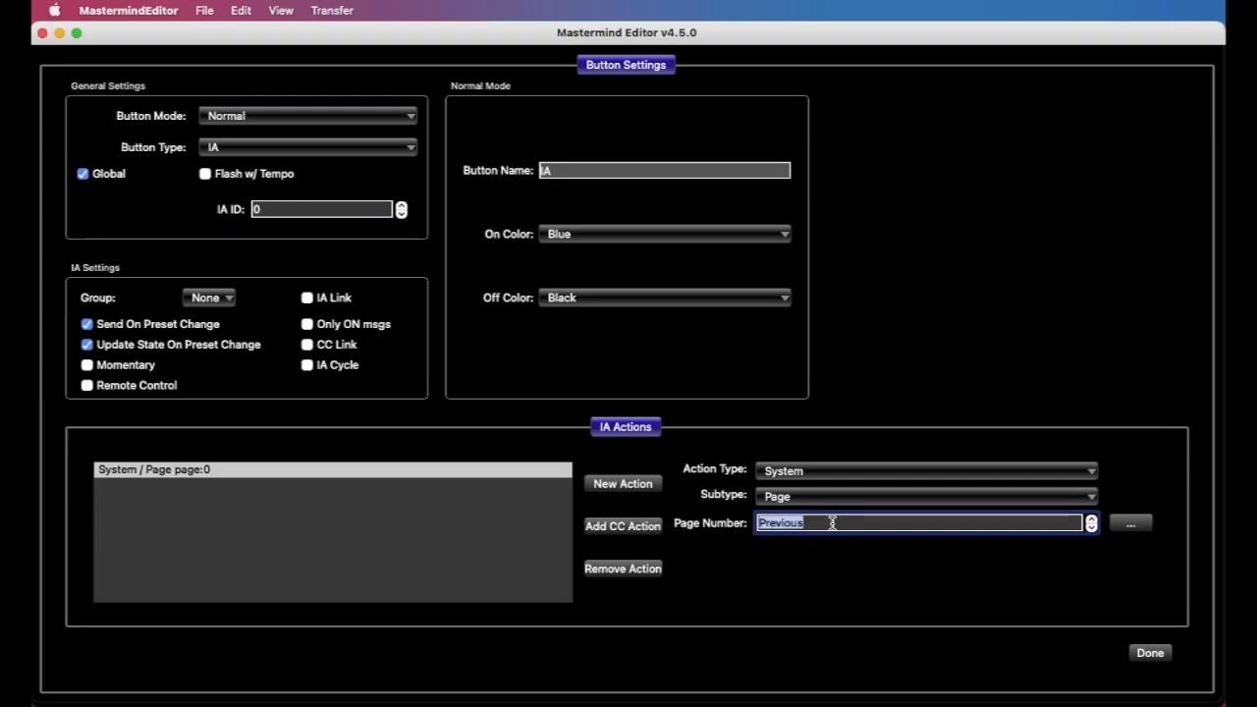
{"action": "type", "text": "1"}
Set the Page action's Page Number to the special value Previous
{"action": "left_click", "coordinate": [1129, 523]}
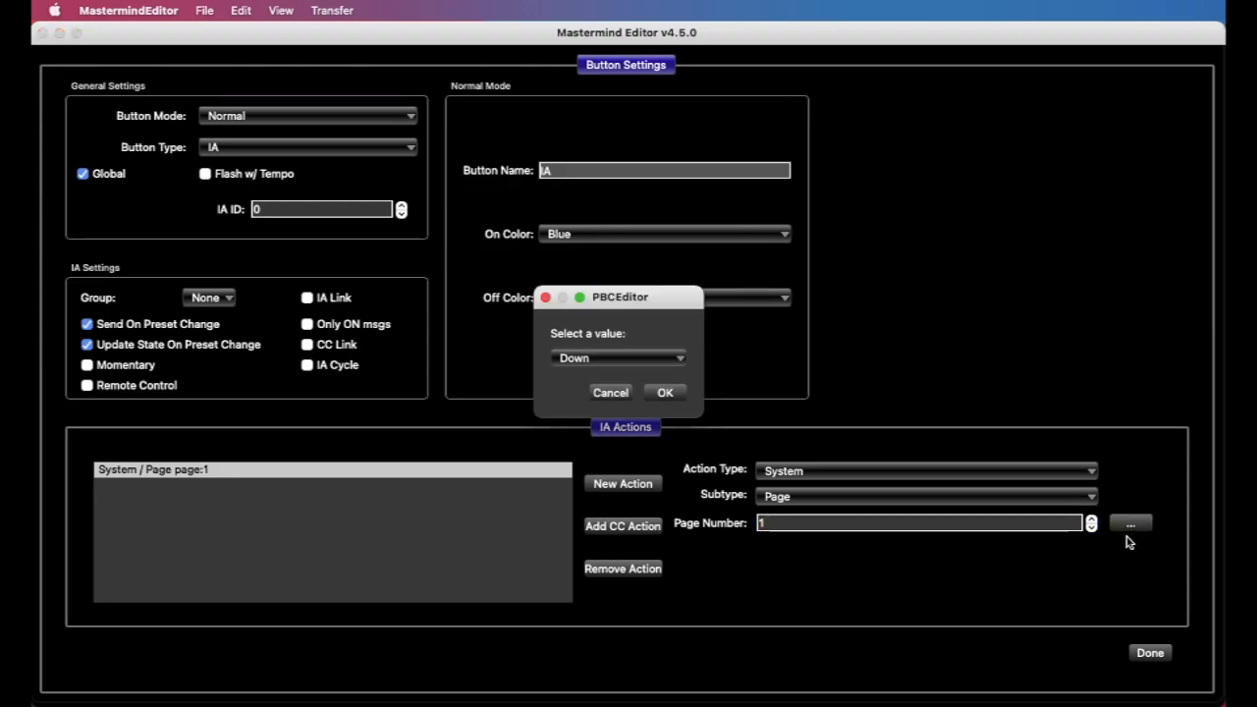
{"action": "left_click", "coordinate": [643, 358]}
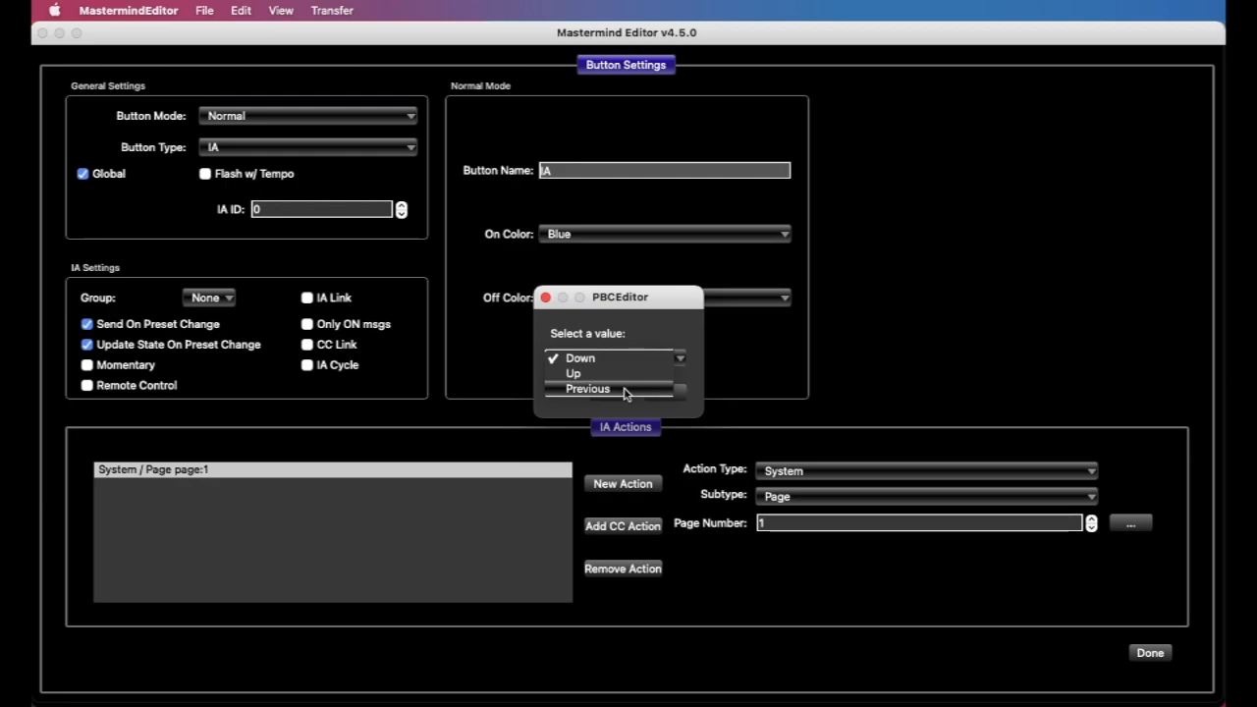
{"action": "left_click", "coordinate": [624, 390]}
{"action": "left_click", "coordinate": [665, 391]}
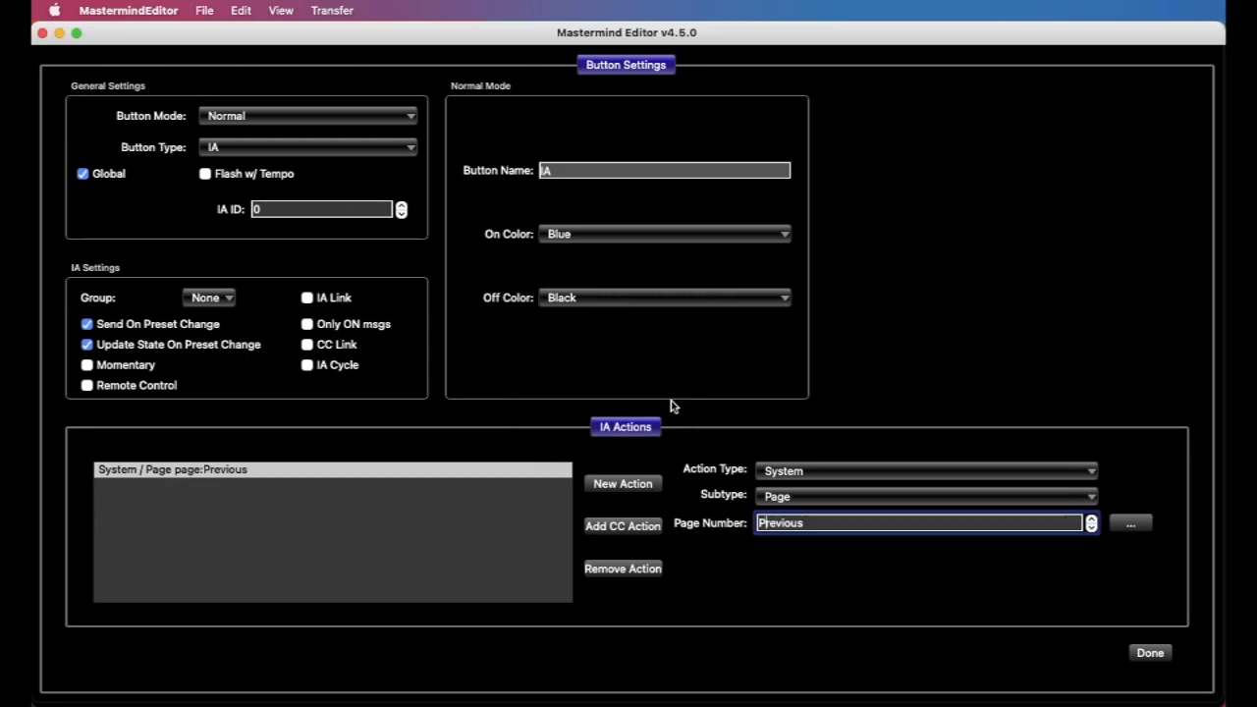
Change the System action's subtype to Preset and set its Preset Number to 10
{"action": "left_click", "coordinate": [820, 497]}
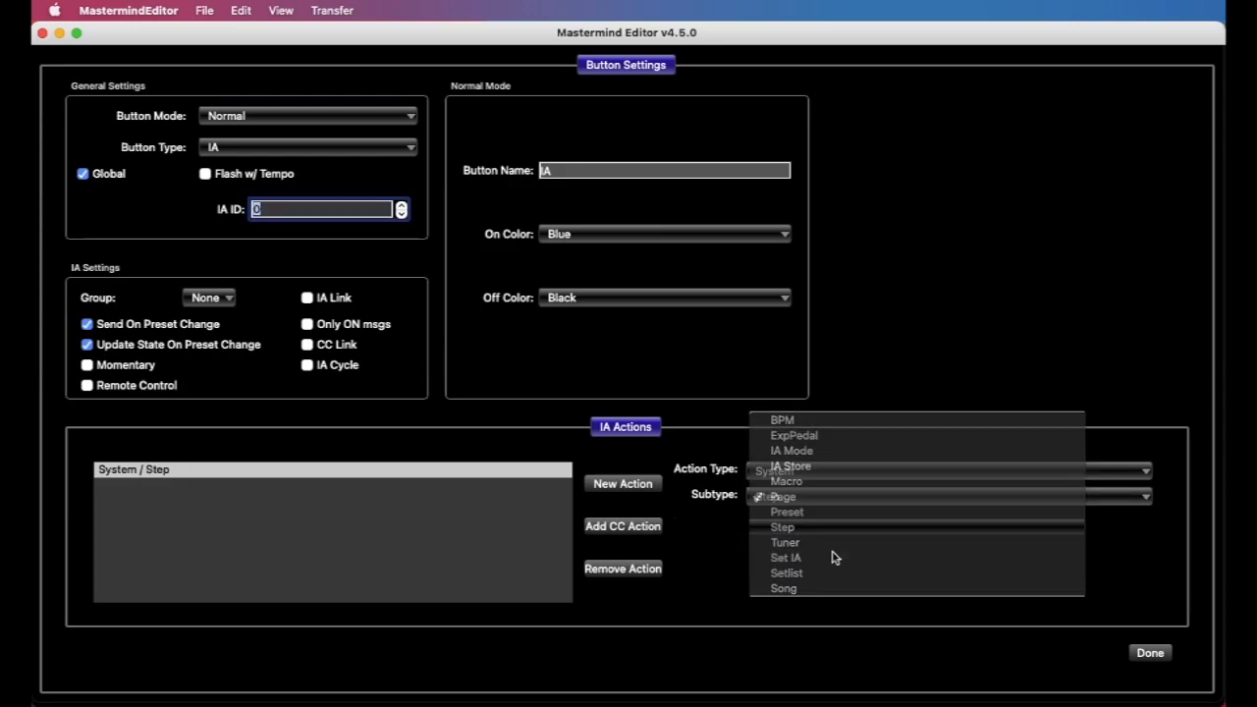
{"action": "left_click", "coordinate": [826, 530]}
{"action": "left_click", "coordinate": [823, 497]}
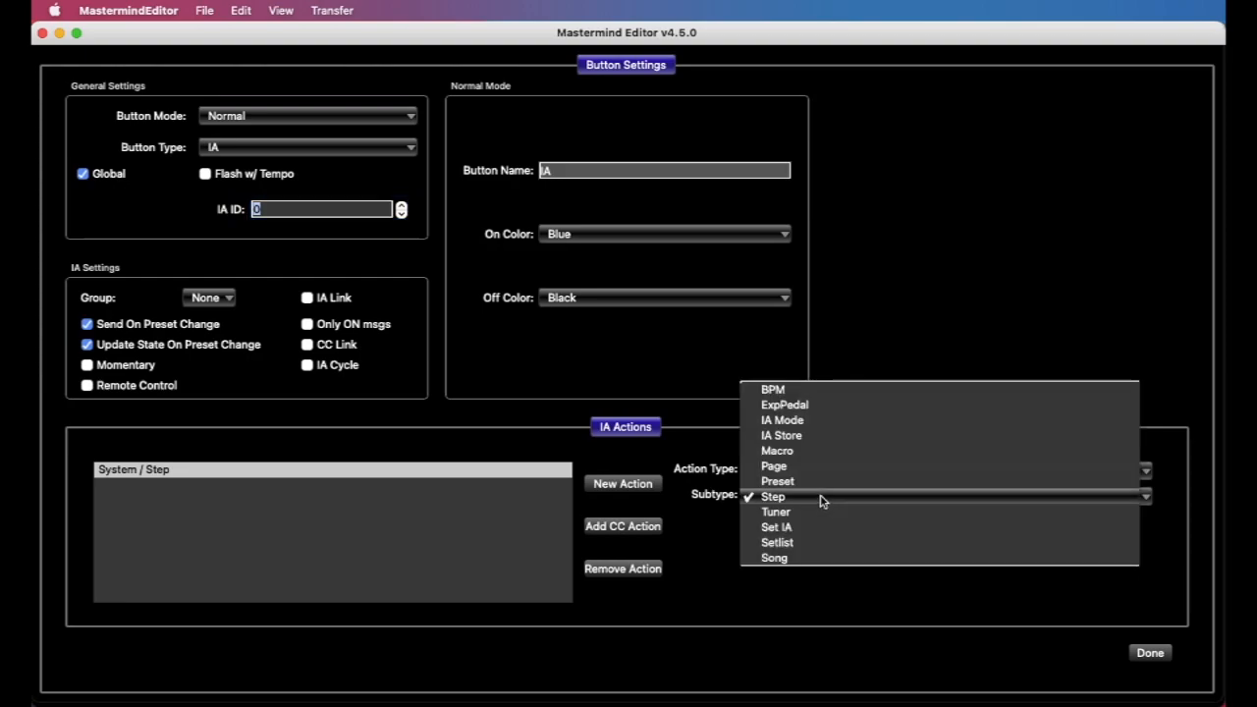
{"action": "left_click", "coordinate": [823, 486]}
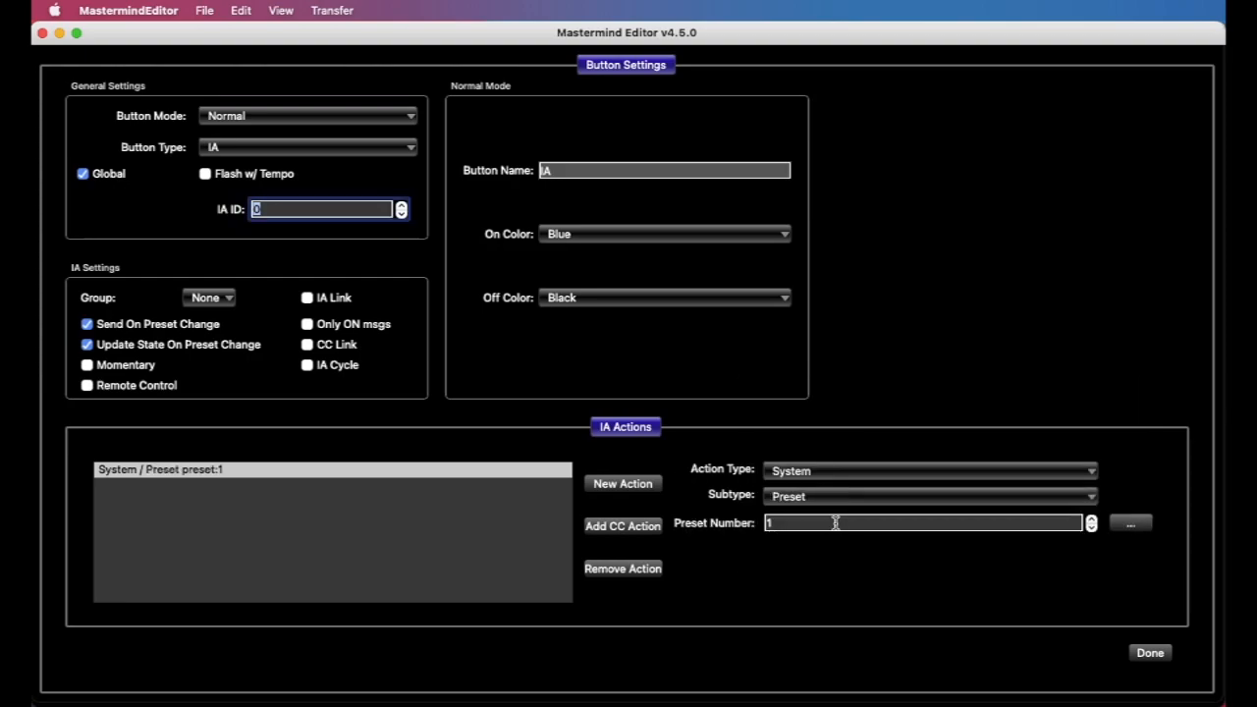
{"action": "left_click", "coordinate": [835, 522]}
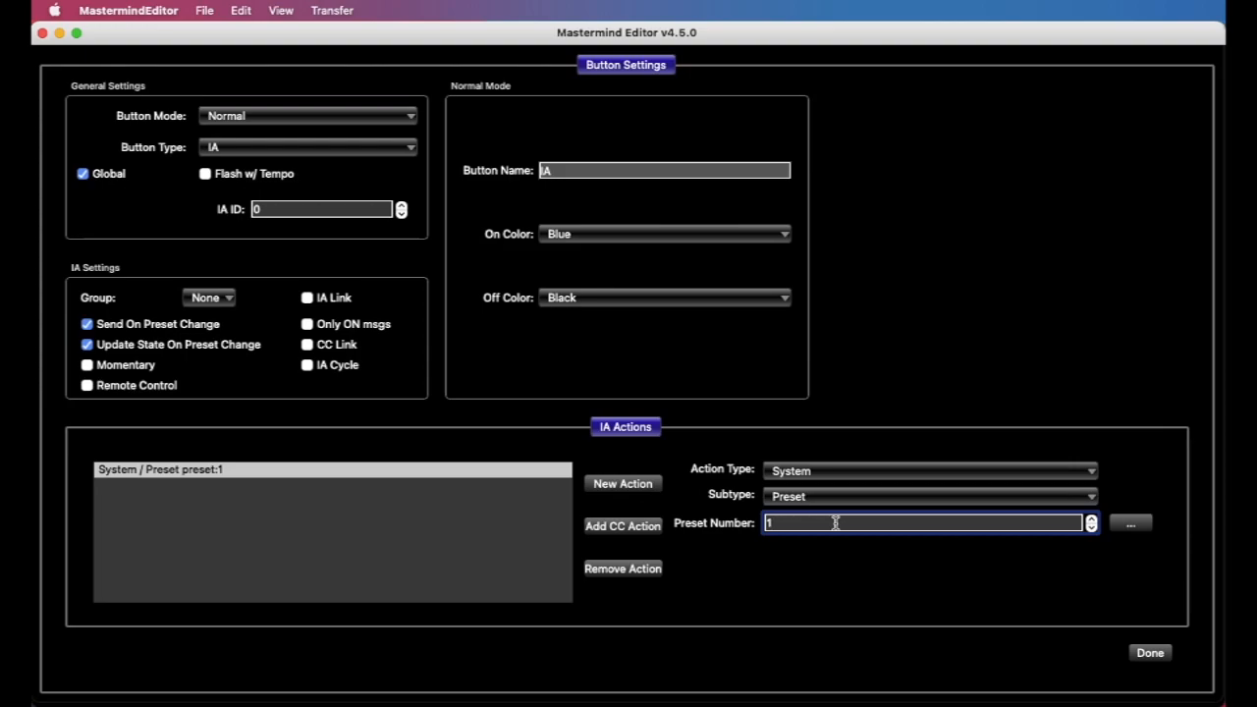
{"action": "type", "text": "0"}
Review the special values offered for the Preset Number and cancel without applying one
{"action": "left_click", "coordinate": [1131, 523]}
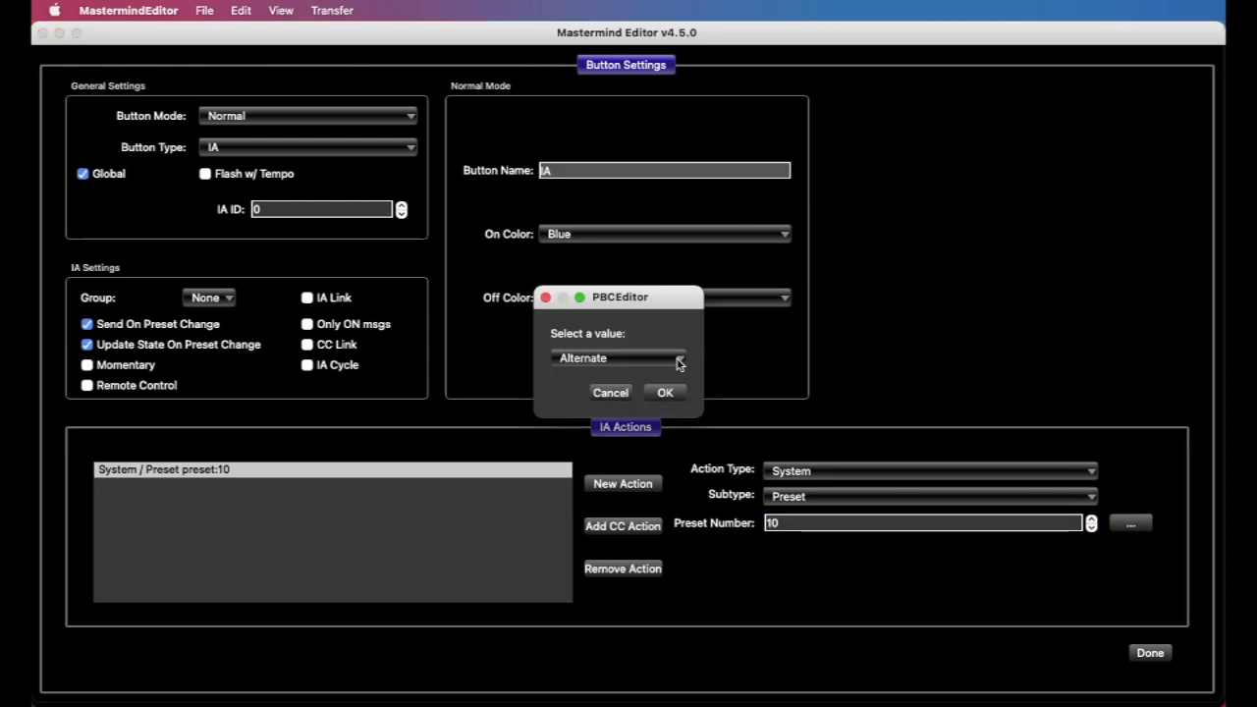
{"action": "left_click", "coordinate": [678, 364]}
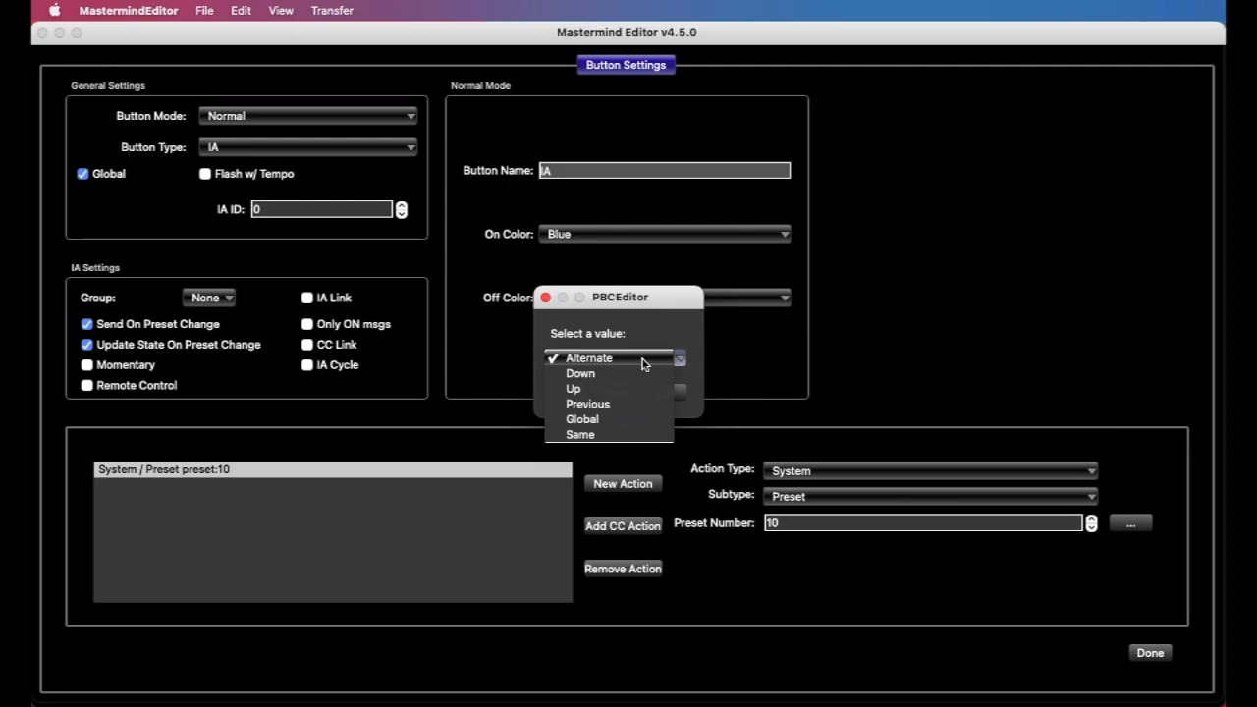
{"action": "left_click", "coordinate": [653, 359]}
{"action": "left_click", "coordinate": [621, 394]}
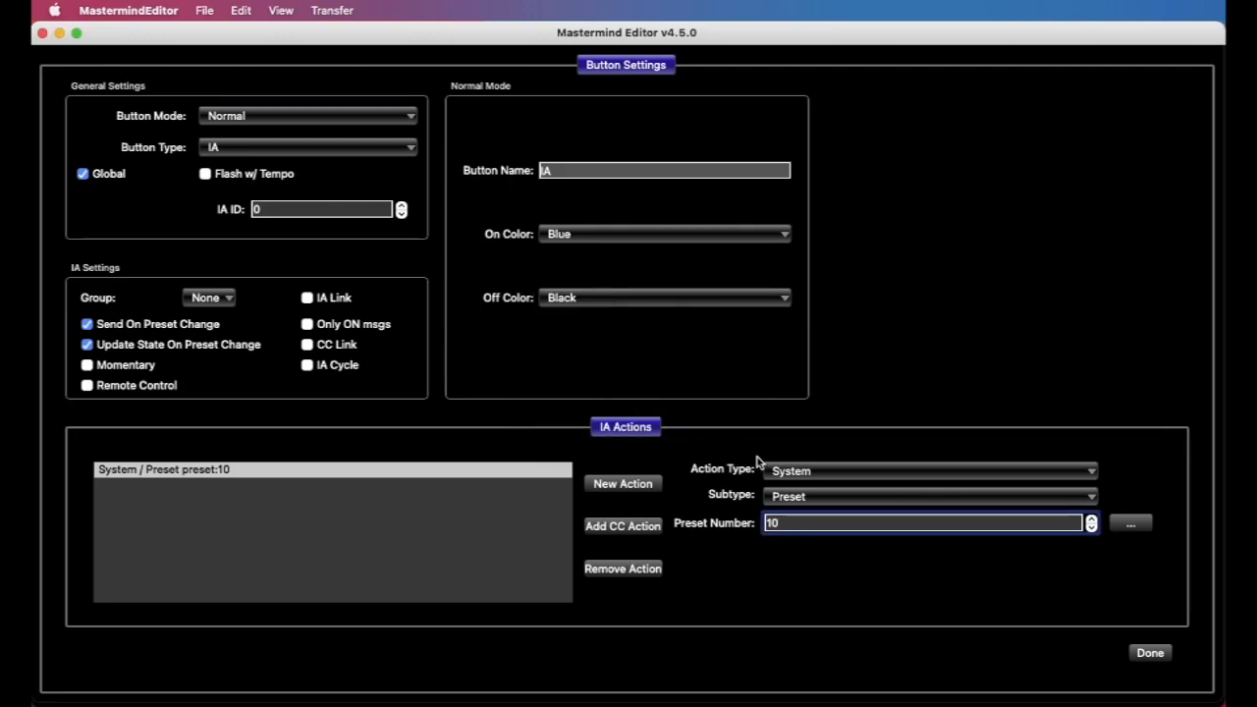
Switch the System action's subtype to Step, and from there to Tuner
{"action": "left_click", "coordinate": [812, 496]}
{"action": "left_click", "coordinate": [812, 513]}
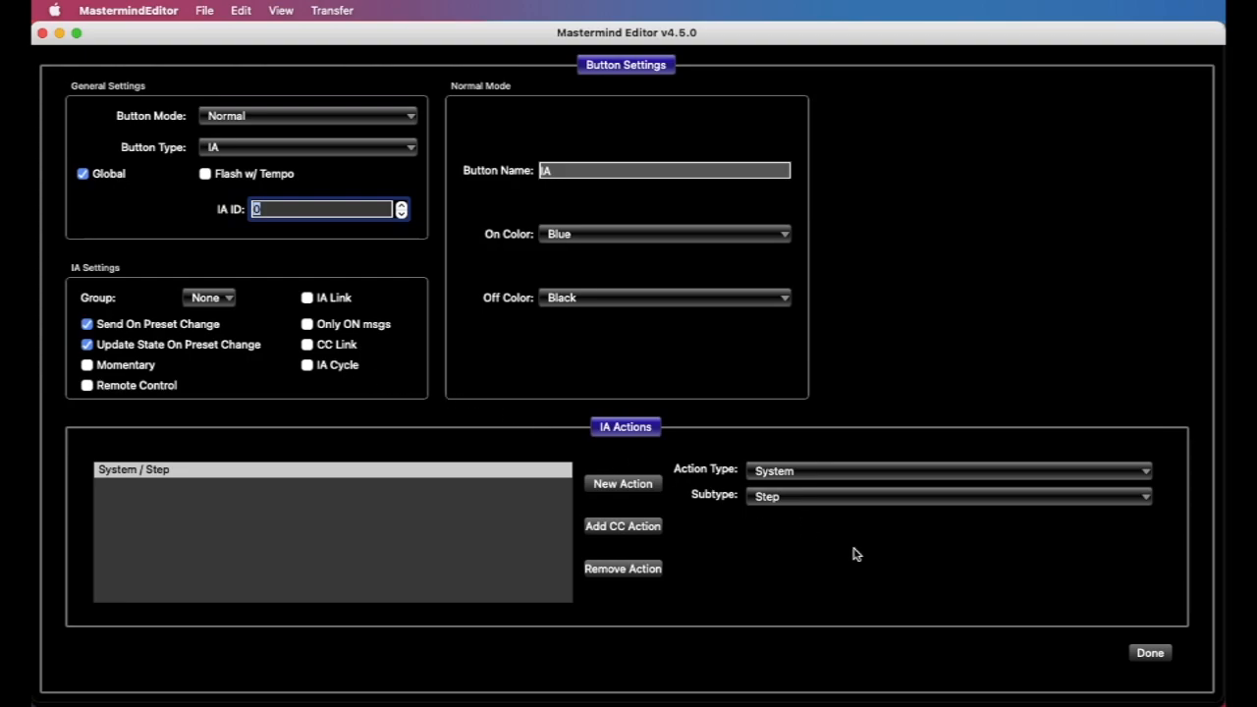
{"action": "left_click", "coordinate": [816, 500]}
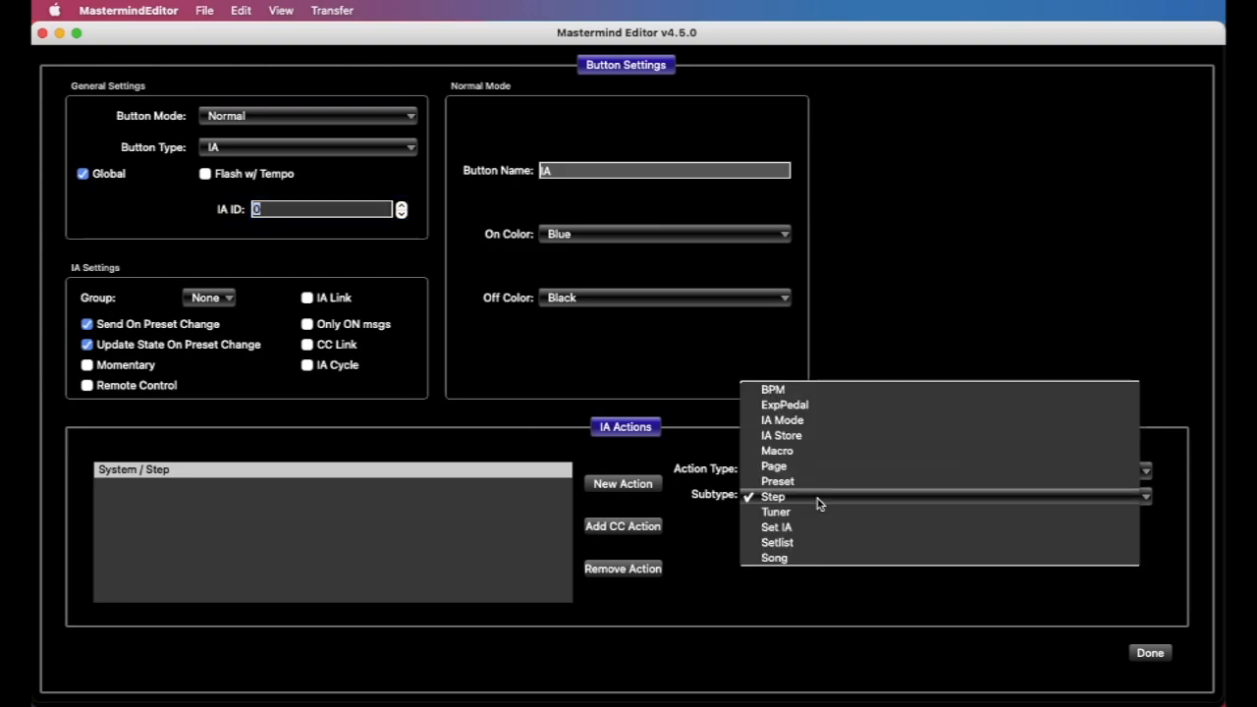
{"action": "left_click", "coordinate": [811, 512]}
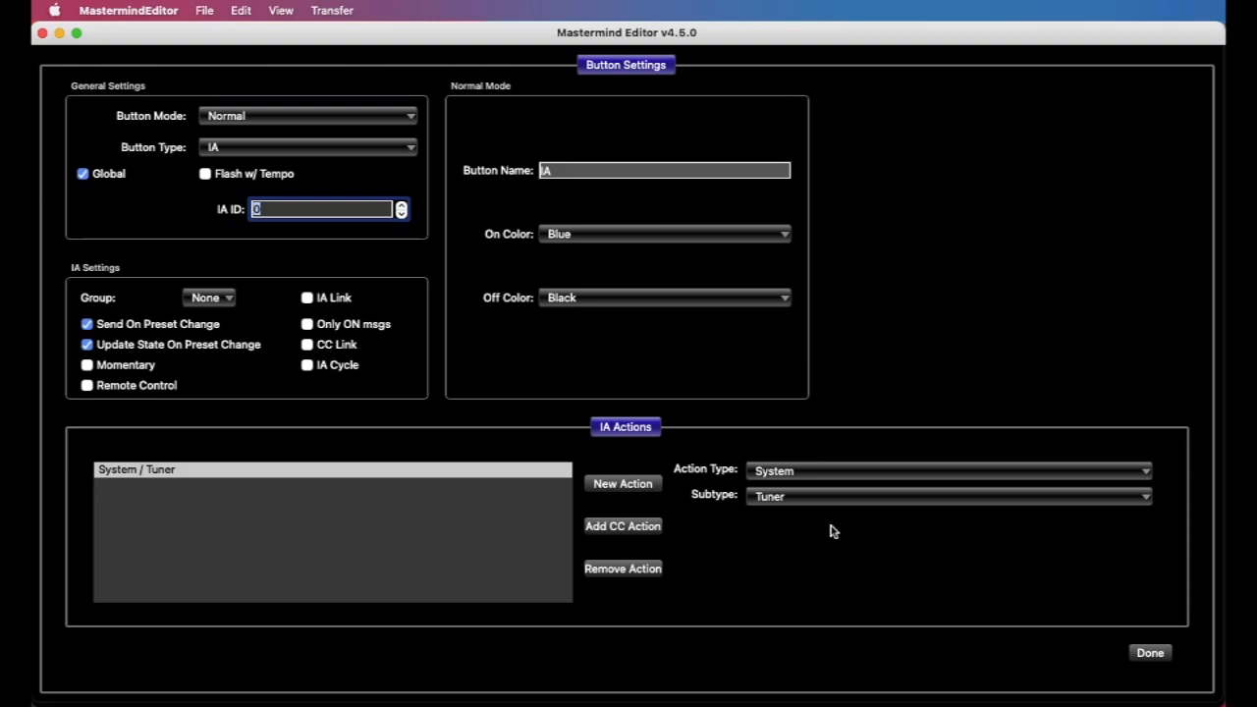
Change the System action's subtype to Set IA and set the button's own IA ID to 6
{"action": "left_click", "coordinate": [809, 498]}
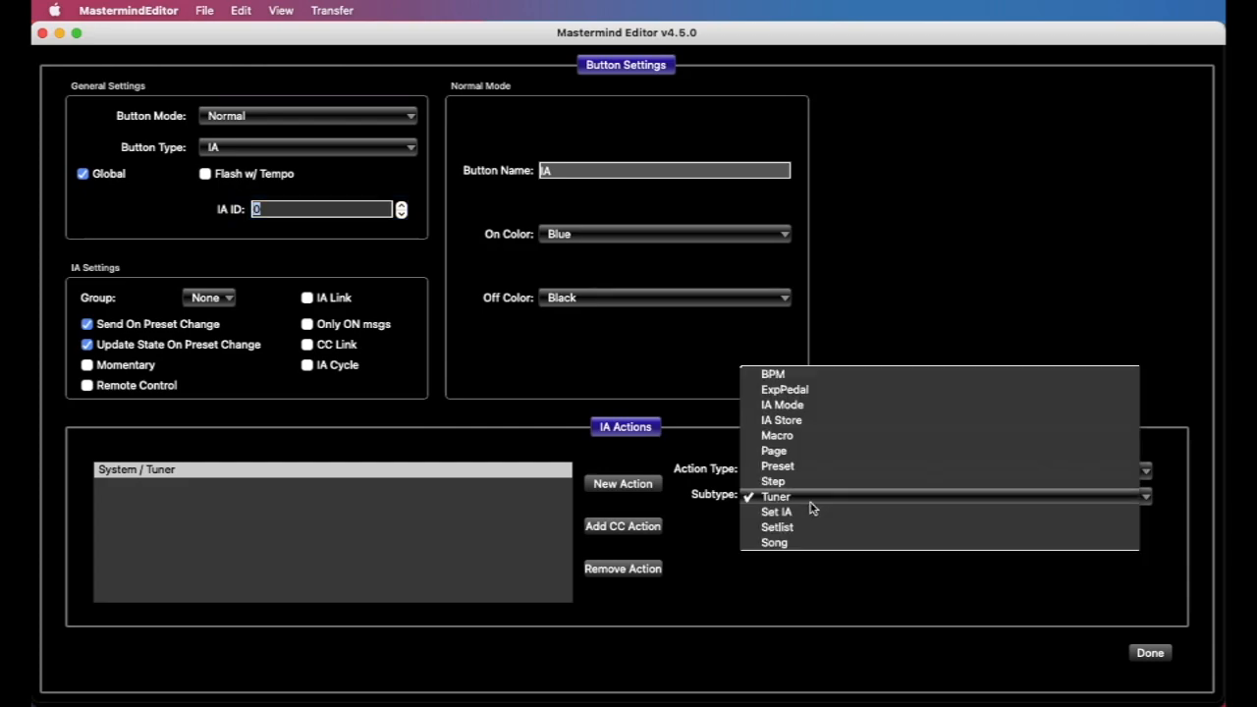
{"action": "left_click", "coordinate": [809, 513]}
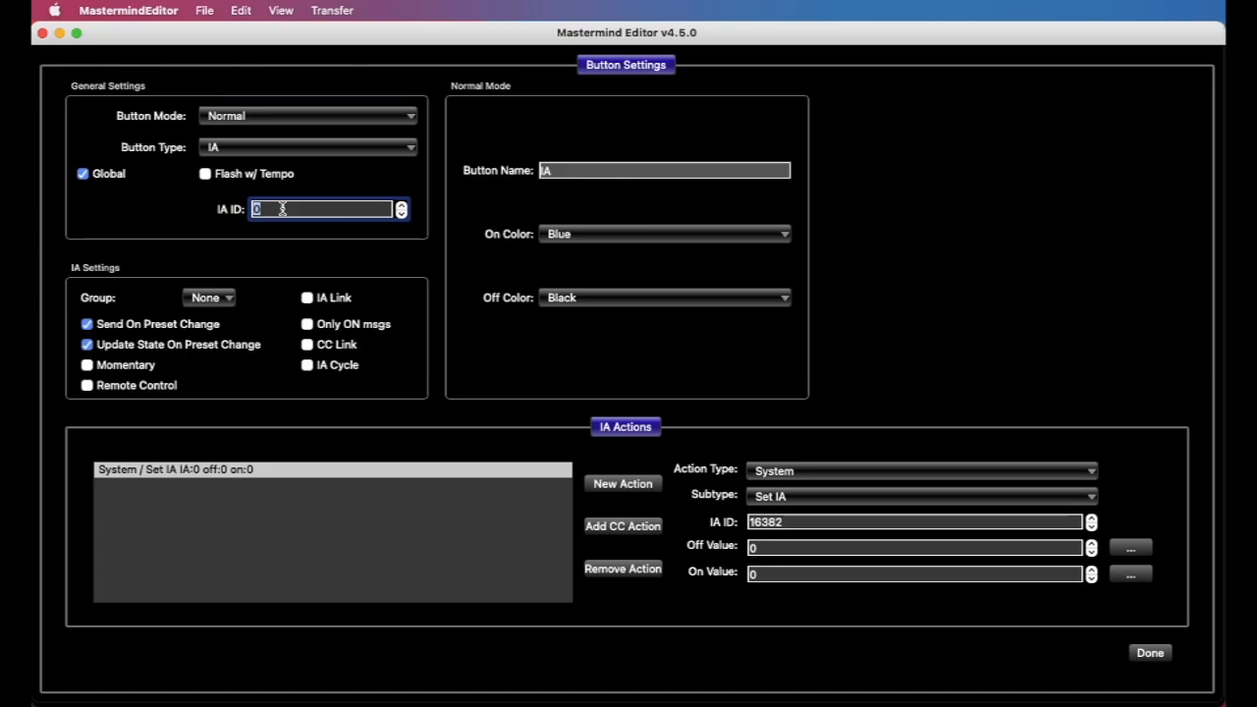
{"action": "type", "text": "6"}
Make the Set IA action target IA ID 1 with an On Value of 1
{"action": "left_click", "coordinate": [813, 521]}
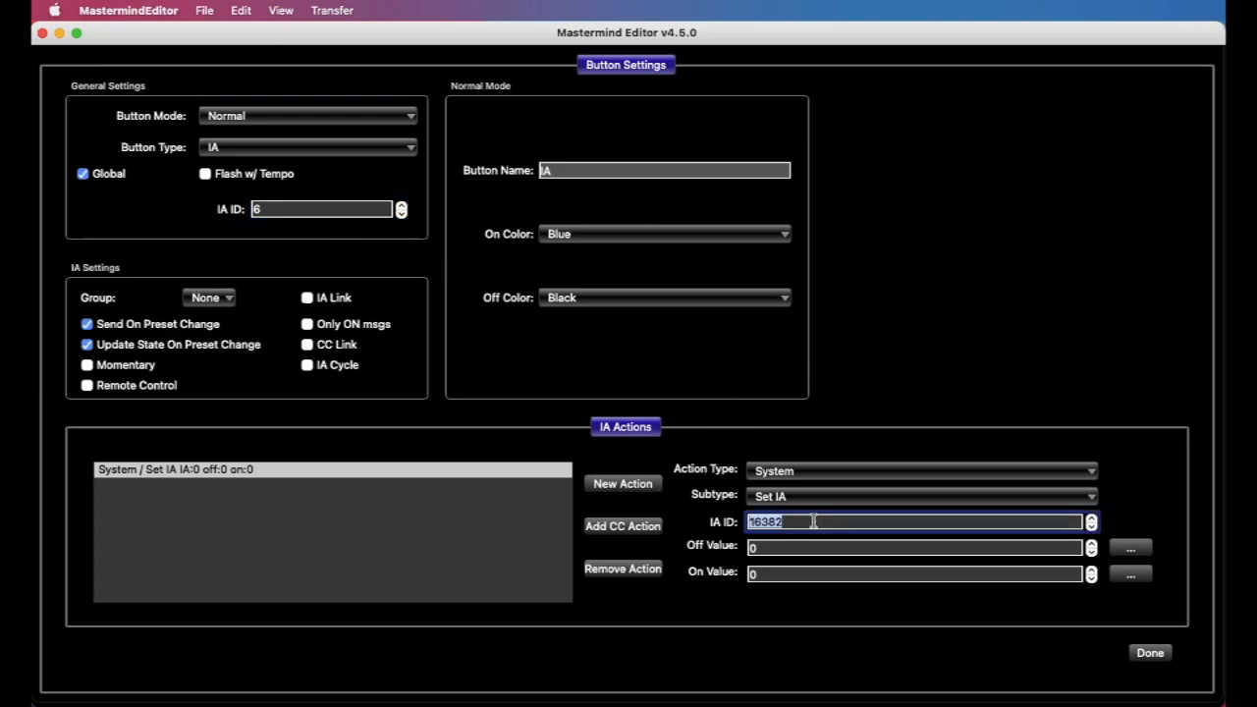
{"action": "type", "text": "1"}
{"action": "left_click", "coordinate": [794, 573]}
{"action": "type", "text": "1"}
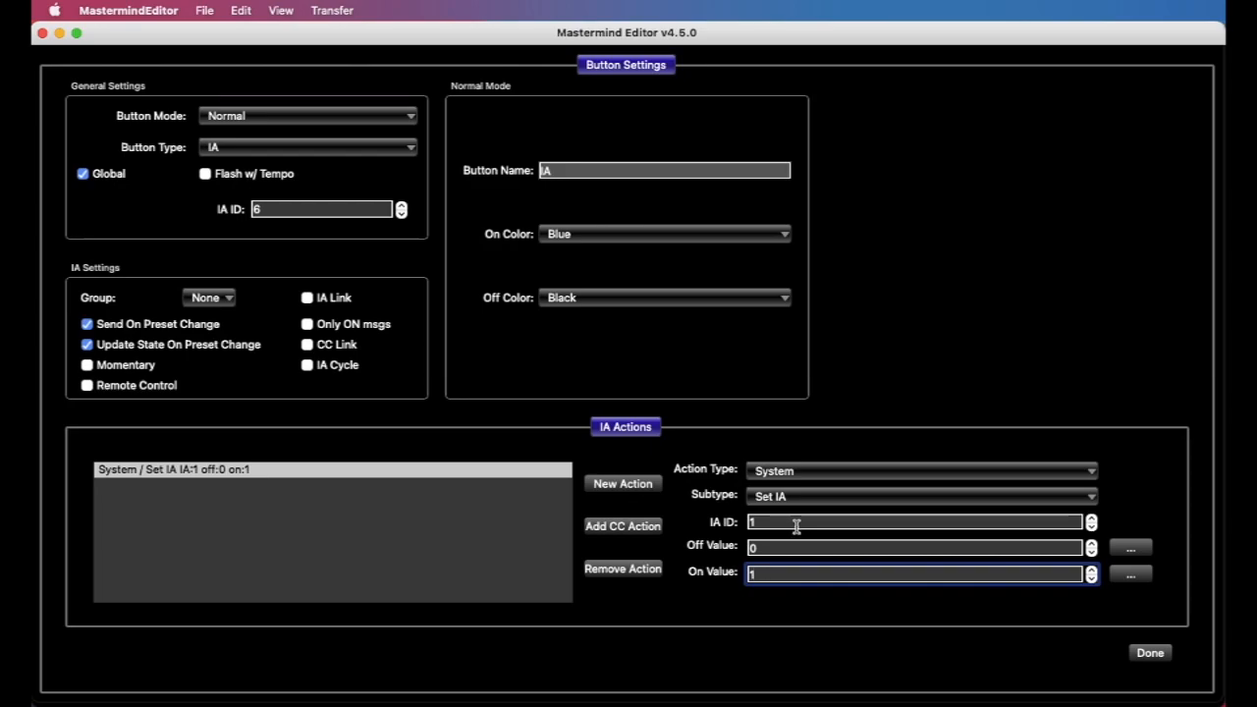
Change the System action's subtype to Setlist
{"action": "left_click", "coordinate": [807, 498]}
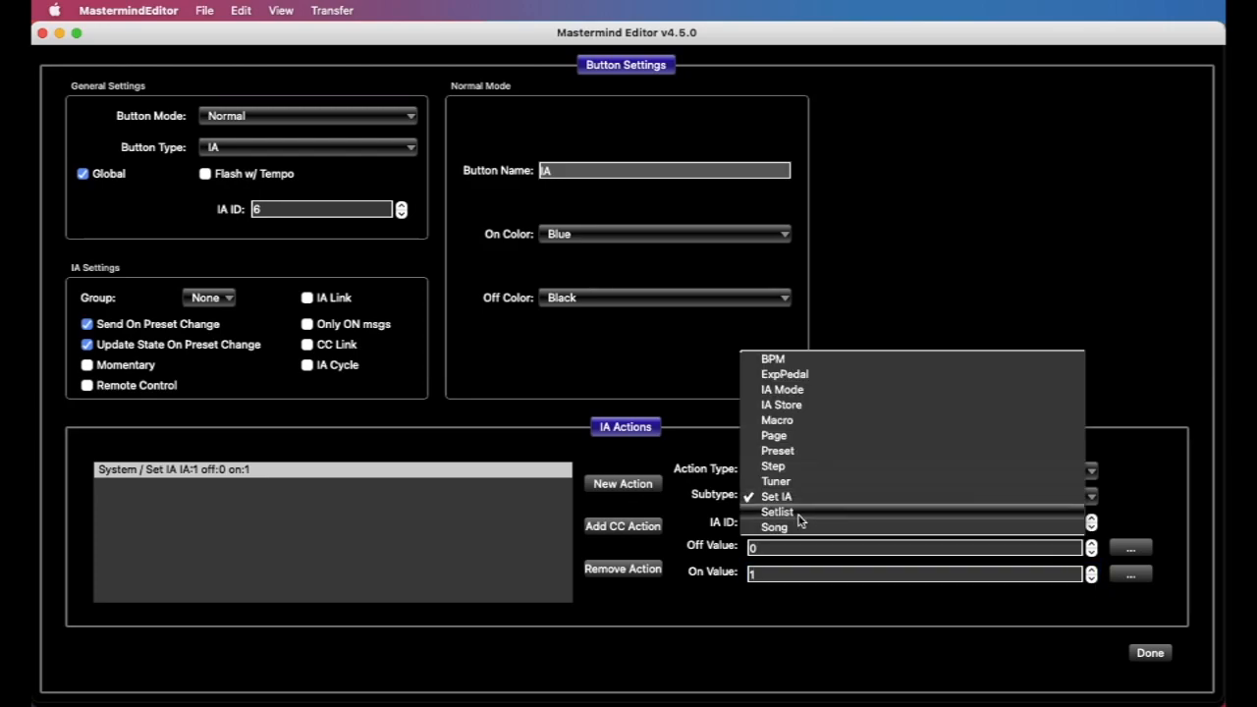
{"action": "left_click", "coordinate": [800, 527]}
{"action": "left_click", "coordinate": [800, 501]}
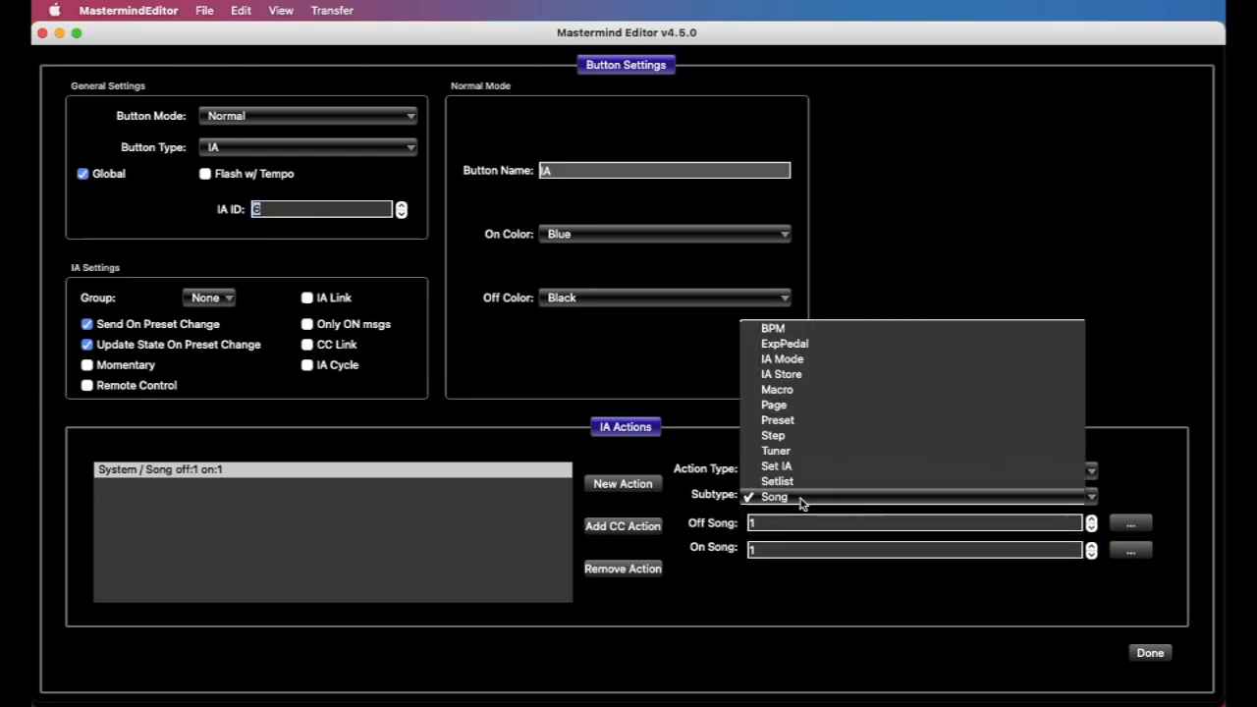
{"action": "left_click", "coordinate": [804, 482]}
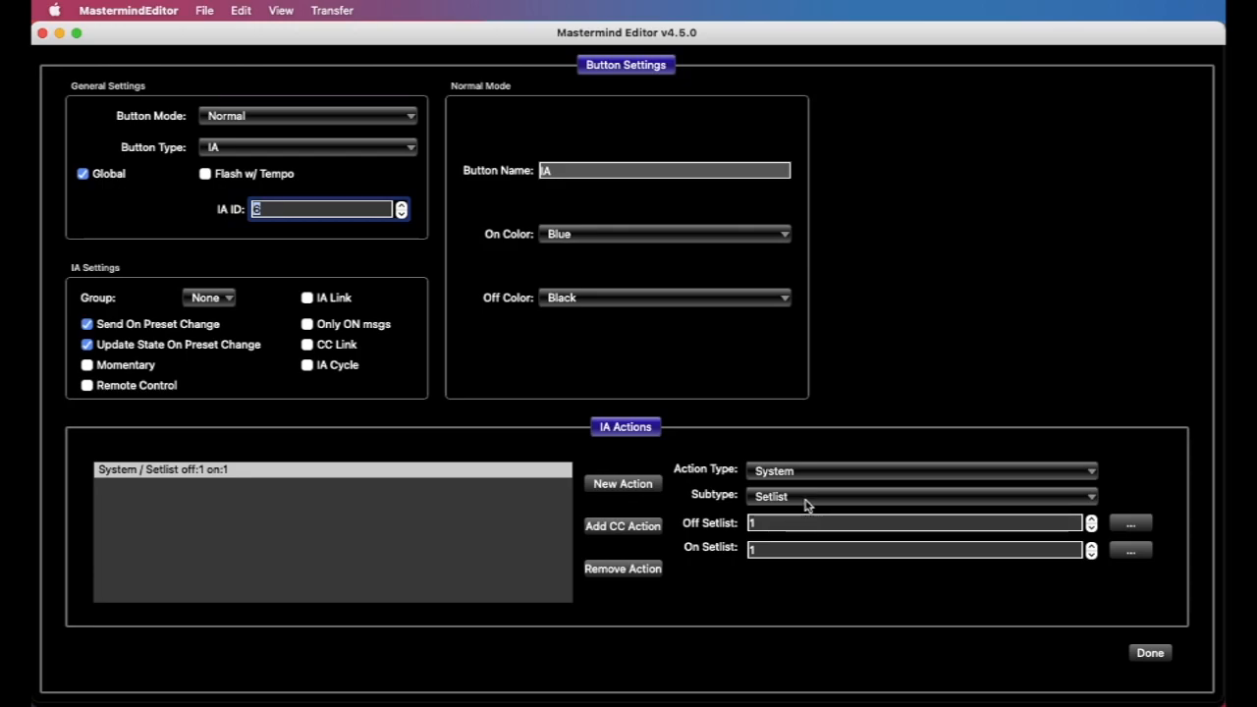
Change the IA action's type from System to Sysex and activate its On Msg value for editing
{"action": "left_click", "coordinate": [807, 500]}
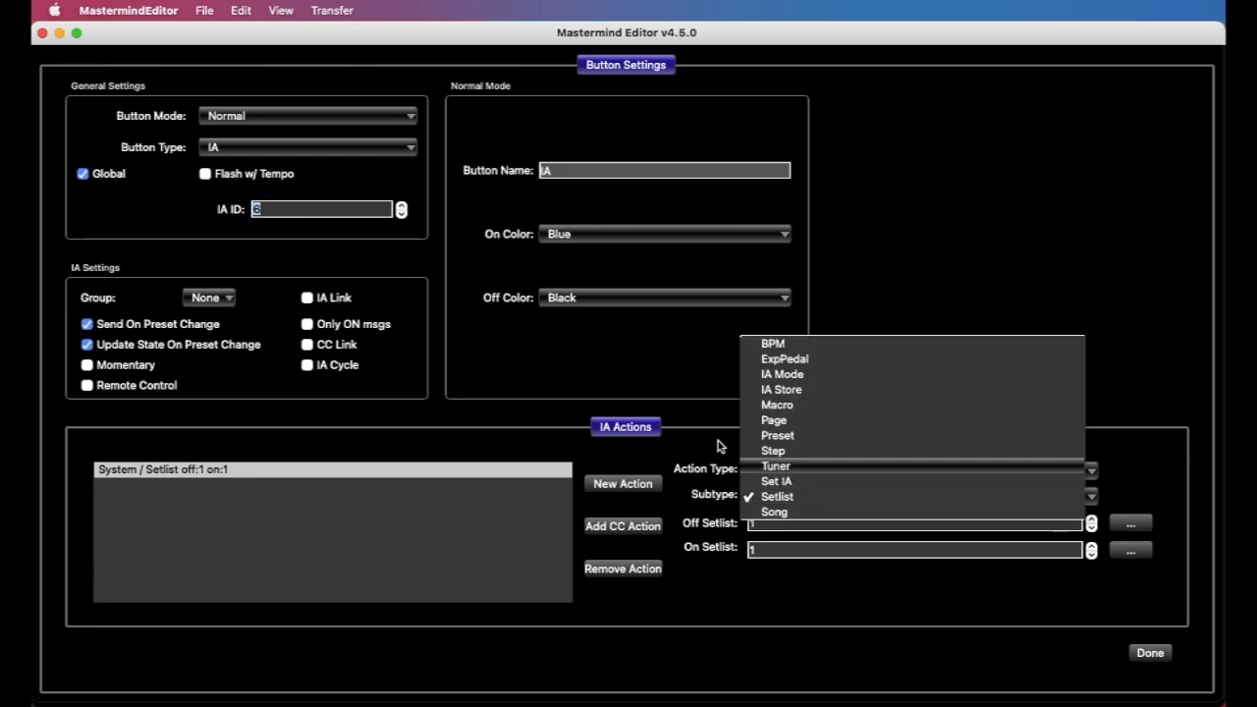
{"action": "left_click", "coordinate": [713, 441]}
{"action": "left_click", "coordinate": [823, 471]}
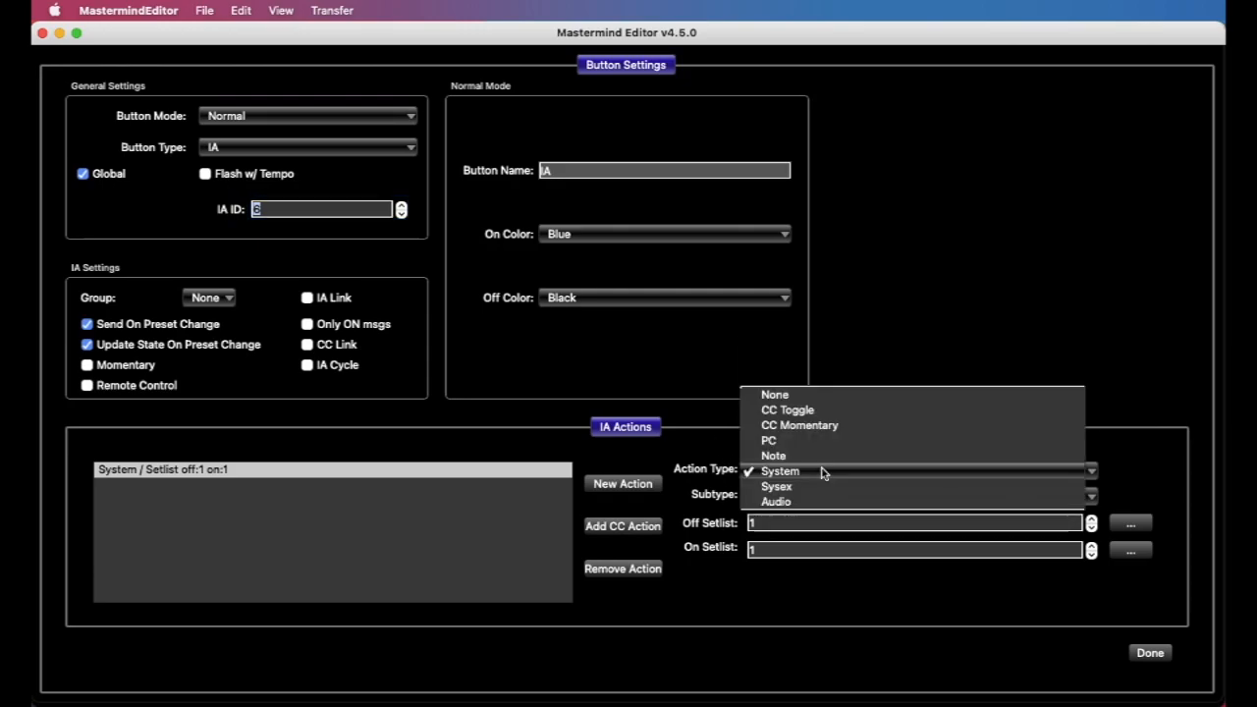
{"action": "left_click", "coordinate": [815, 487]}
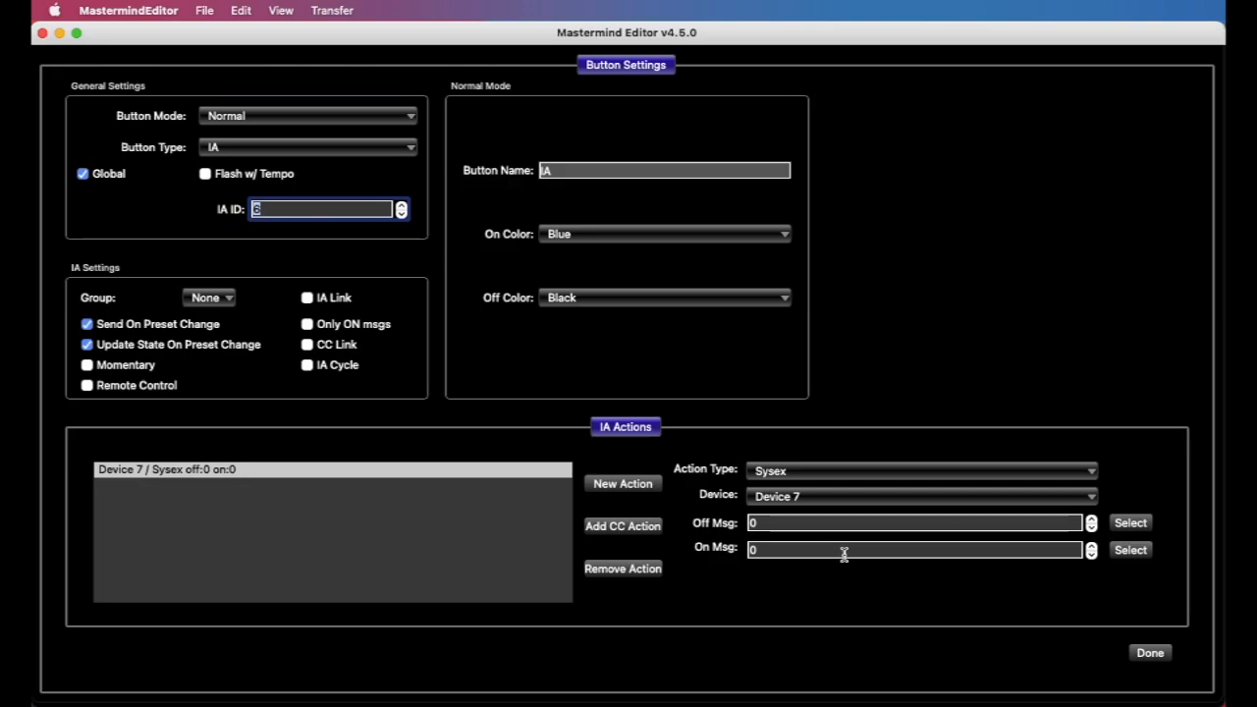
{"action": "left_click", "coordinate": [810, 551]}
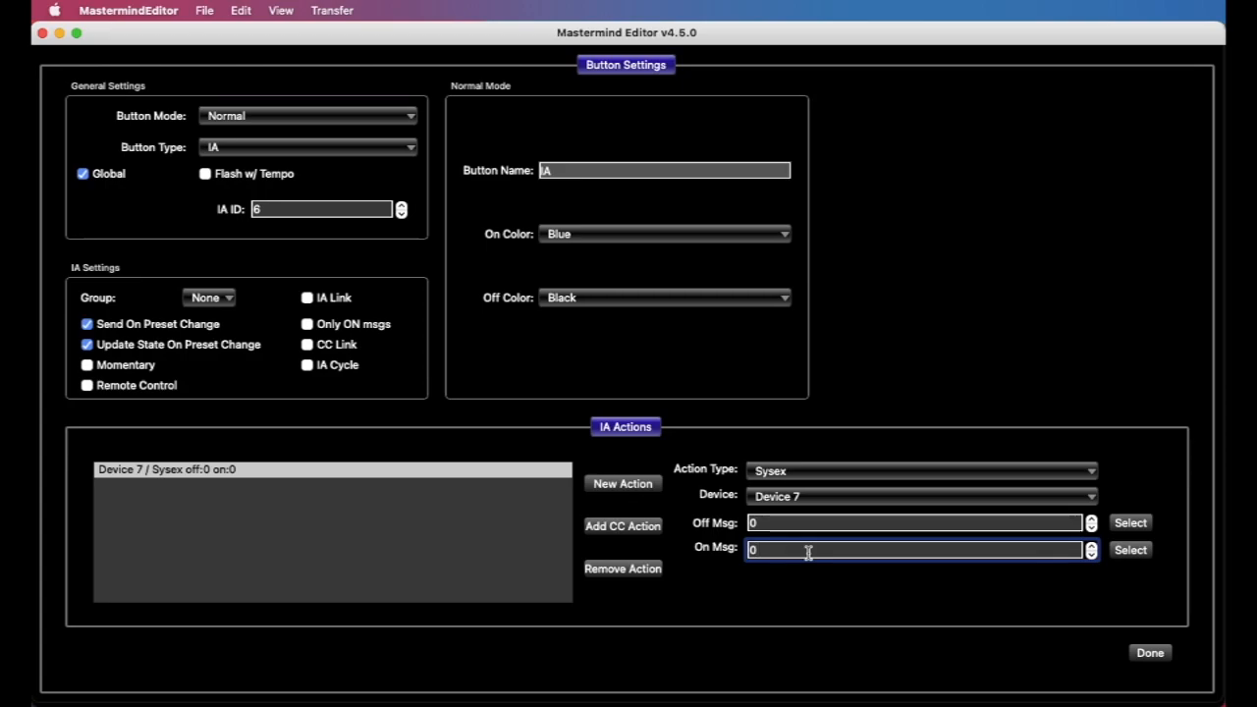
Change the IA action's type to Audio with subtype Loop, and set its loop number to 6
{"action": "left_click", "coordinate": [816, 473]}
{"action": "left_click", "coordinate": [814, 487]}
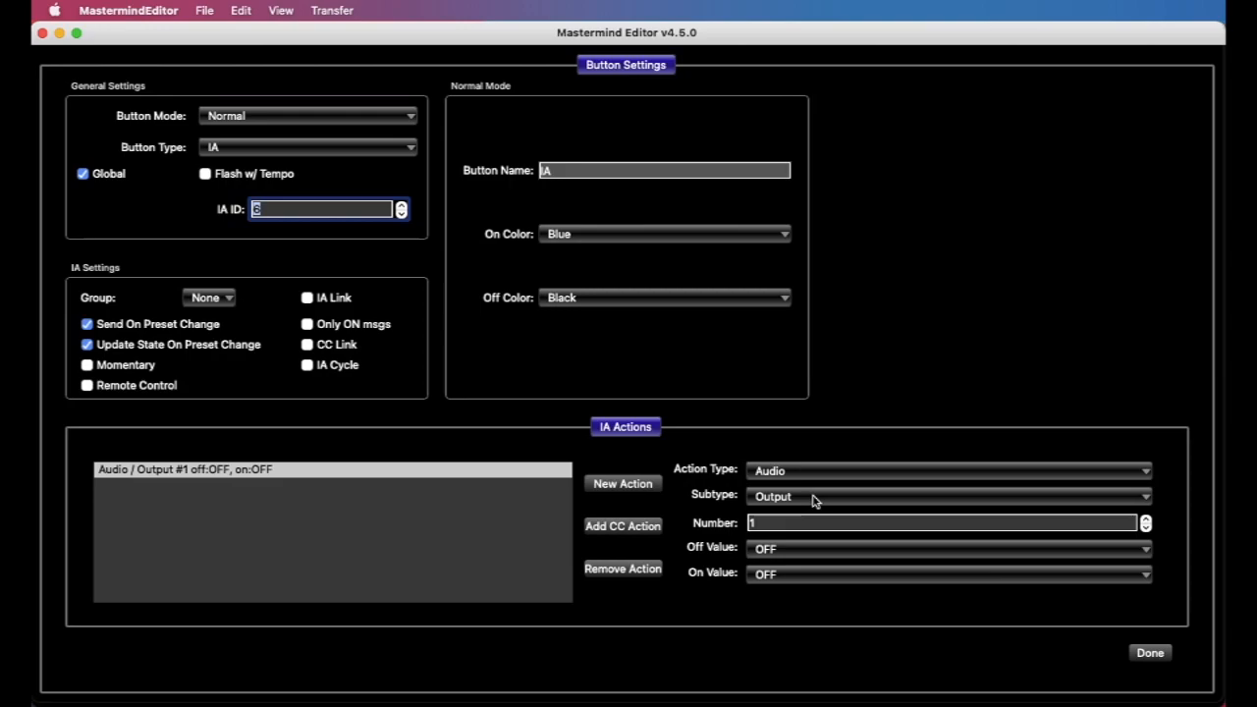
{"action": "left_click", "coordinate": [814, 497]}
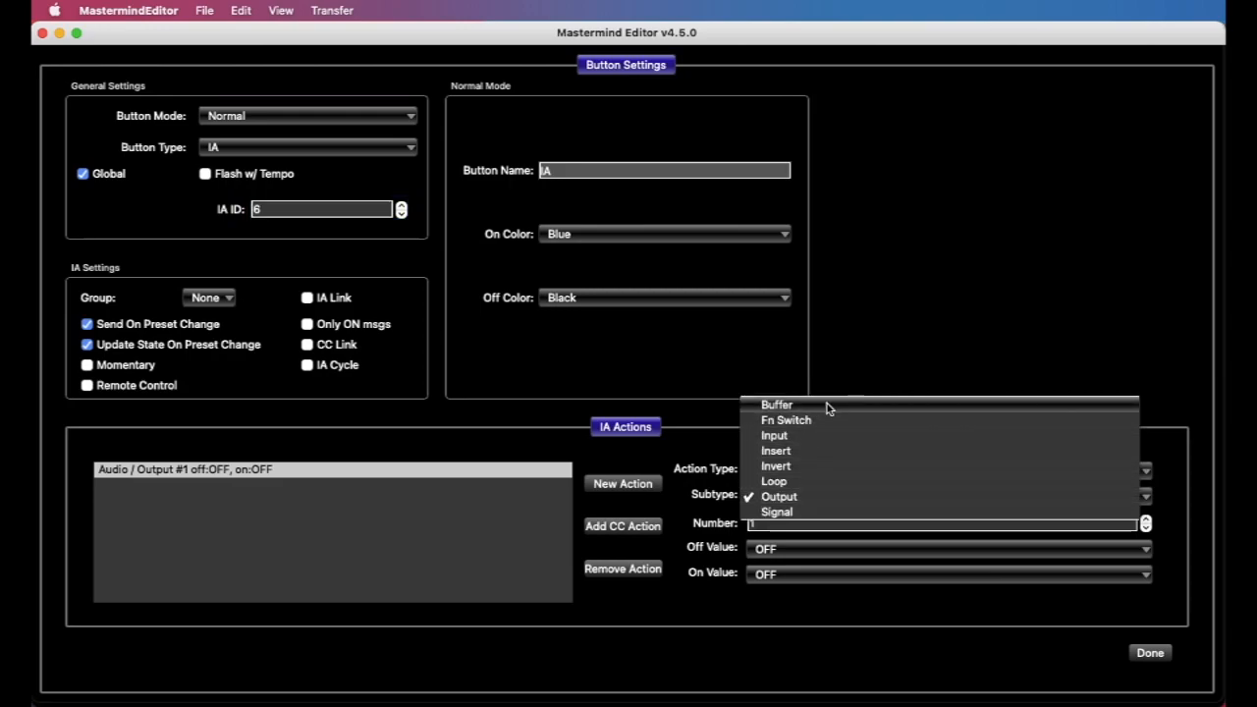
{"action": "left_click", "coordinate": [797, 481]}
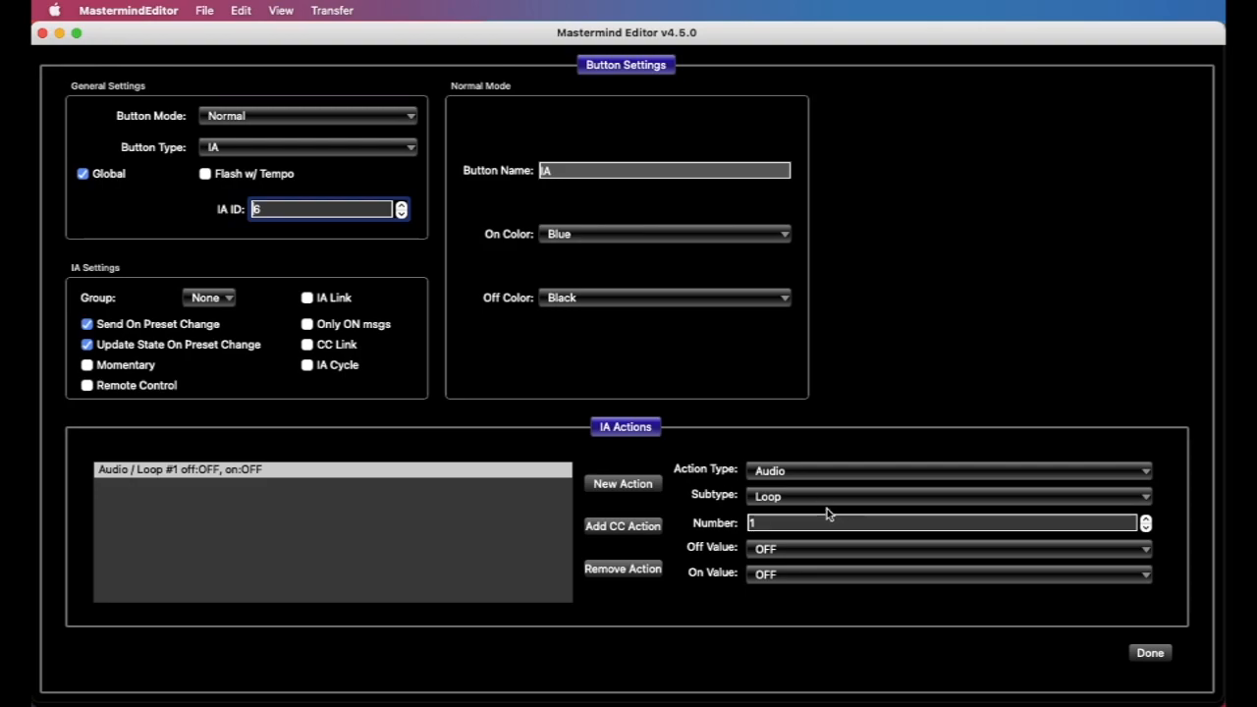
{"action": "left_click", "coordinate": [817, 524]}
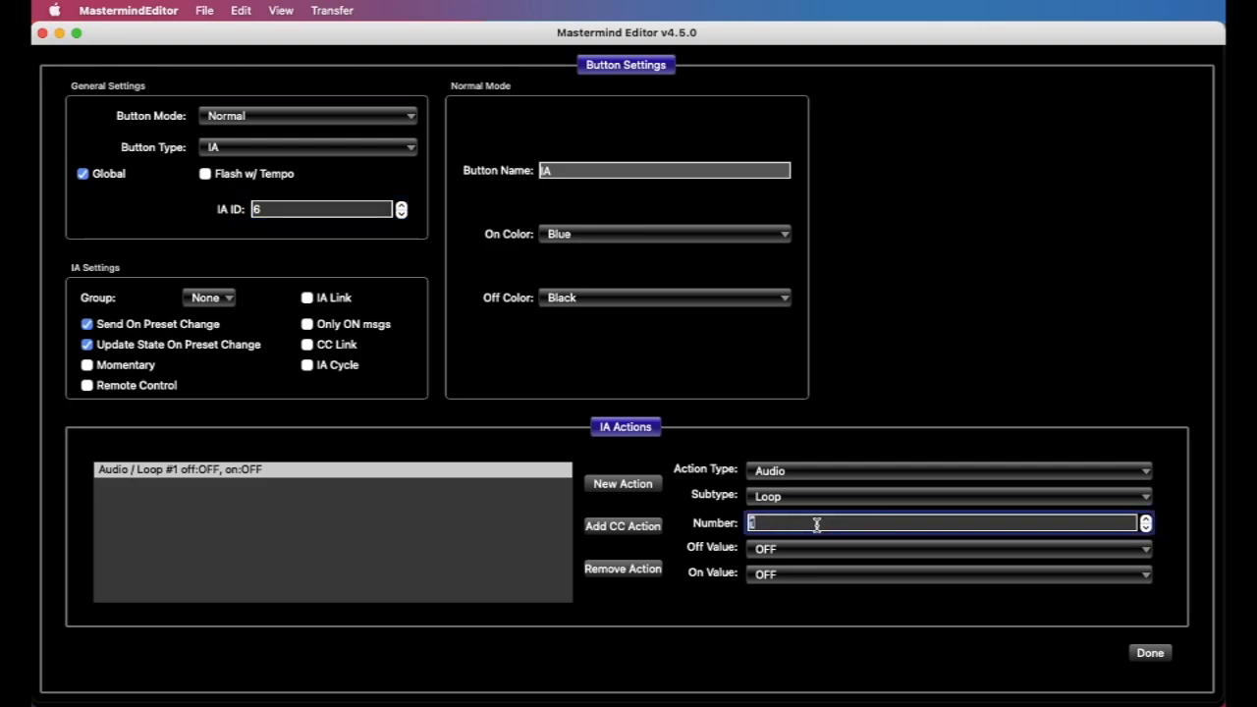
{"action": "type", "text": "6"}
Set the Loop action's On Value to ON and its Off Value to -None-, and finish editing the button
{"action": "left_click", "coordinate": [773, 579]}
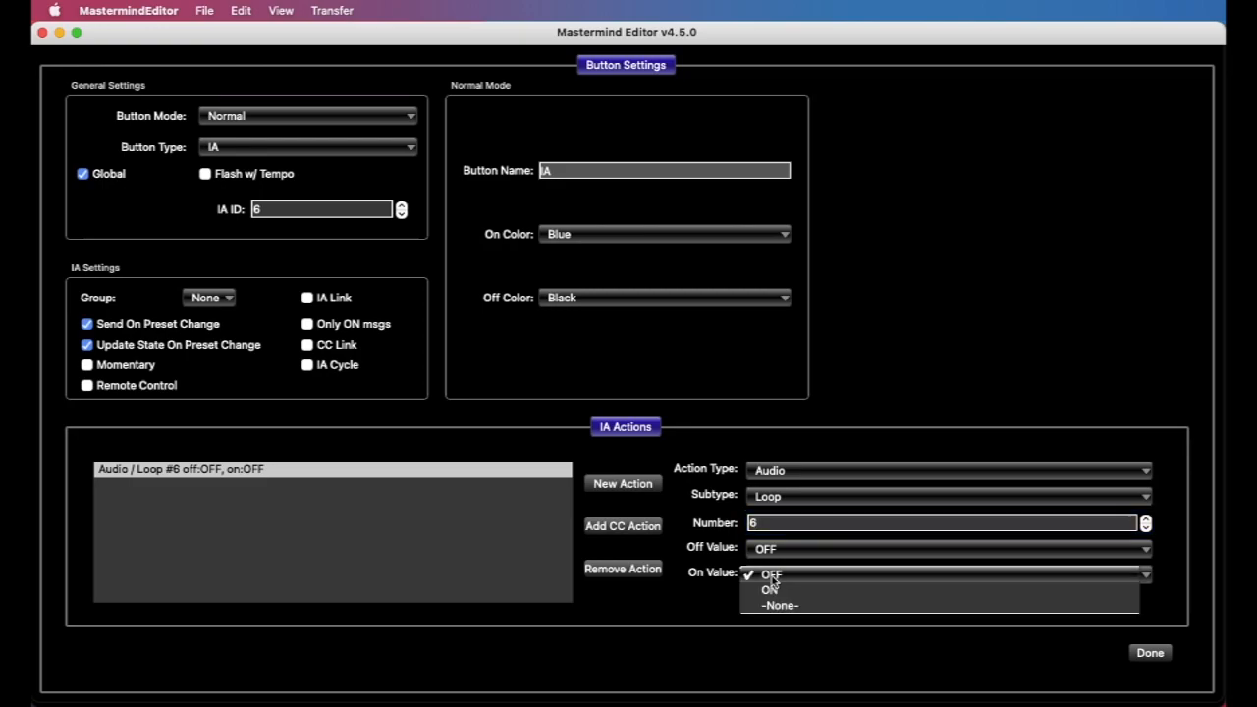
{"action": "left_click", "coordinate": [700, 605]}
{"action": "left_click", "coordinate": [785, 575]}
{"action": "left_click", "coordinate": [794, 586]}
{"action": "left_click", "coordinate": [792, 550]}
{"action": "left_click", "coordinate": [785, 580]}
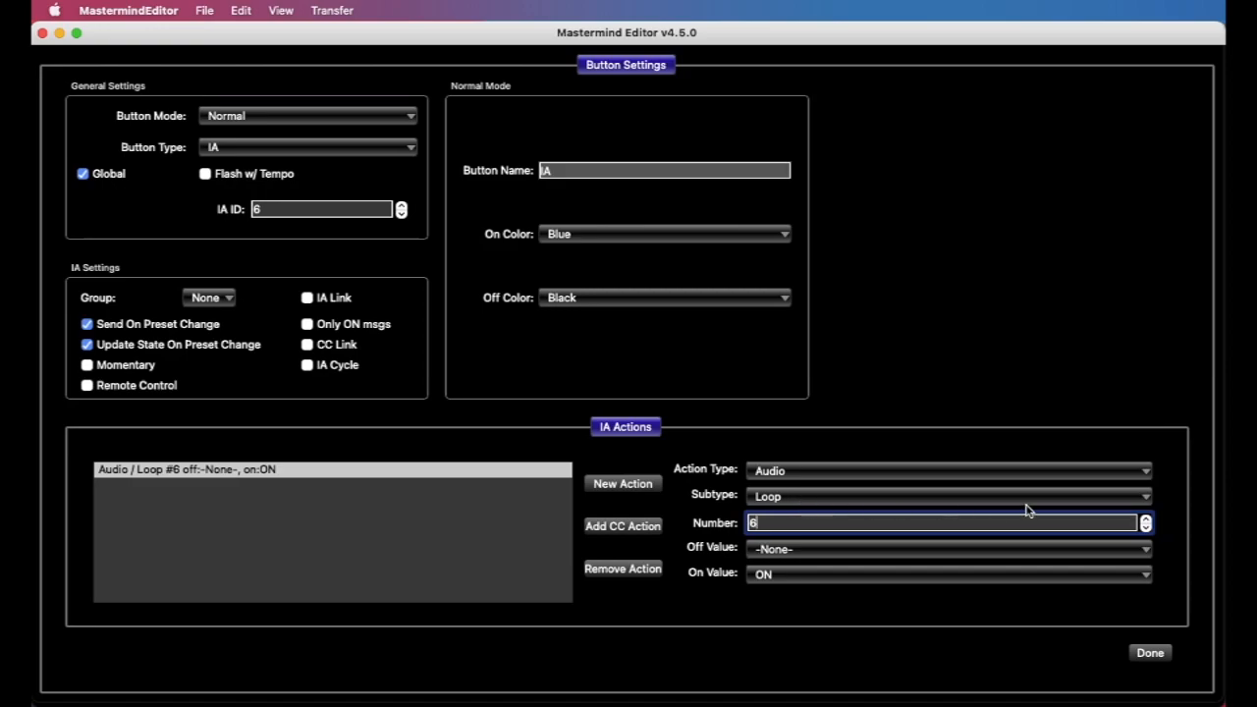
{"action": "left_click", "coordinate": [1156, 654]}
Open the Loop 5 button on the Loops page, examine its IA action, and close its settings
{"action": "left_click", "coordinate": [446, 656]}
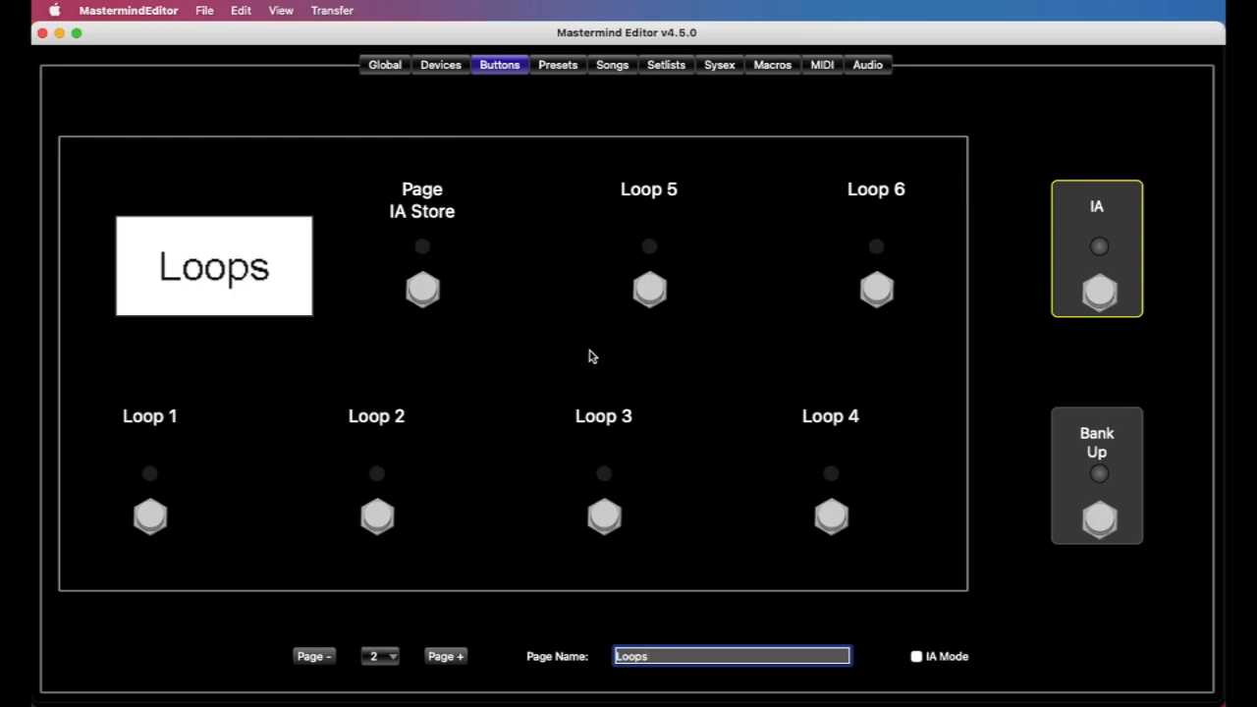
{"action": "double_click", "coordinate": [649, 292]}
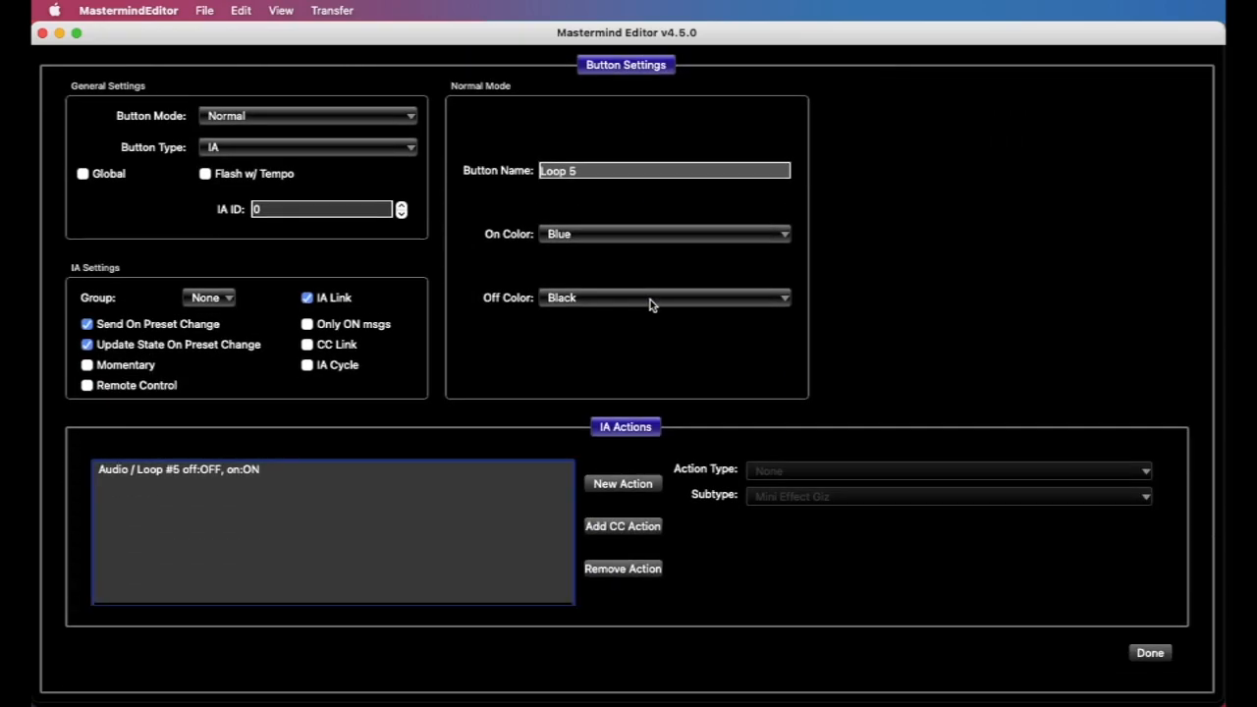
{"action": "left_click", "coordinate": [132, 501]}
{"action": "left_click", "coordinate": [1150, 653]}
Open the Buffer 1 button on the Switches page, examine its IA action, and close its settings
{"action": "left_click", "coordinate": [448, 655]}
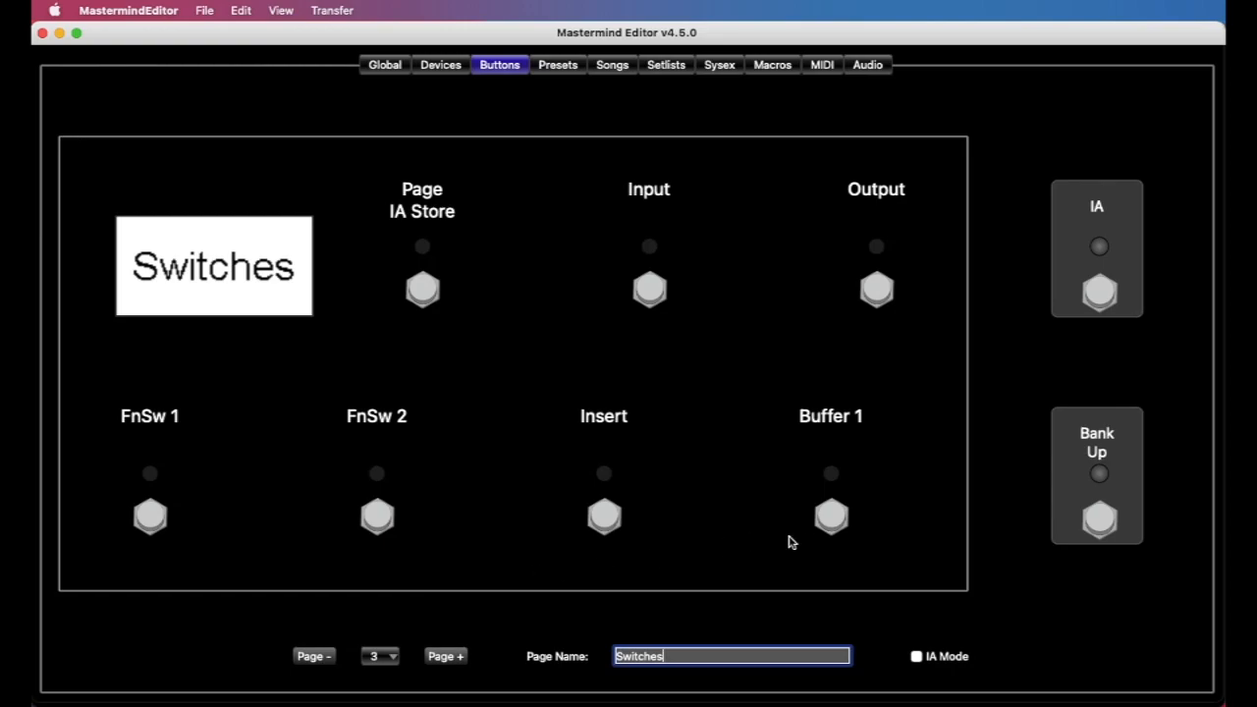
{"action": "left_click", "coordinate": [831, 520]}
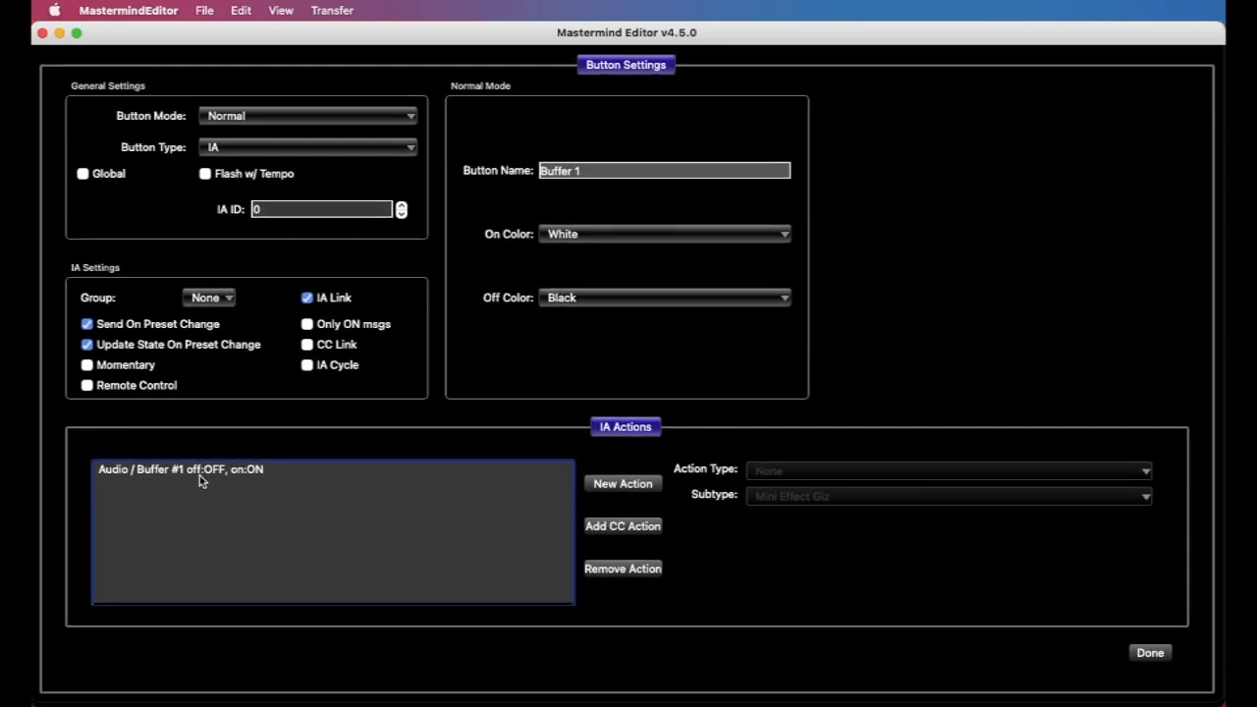
{"action": "left_click", "coordinate": [1153, 654]}
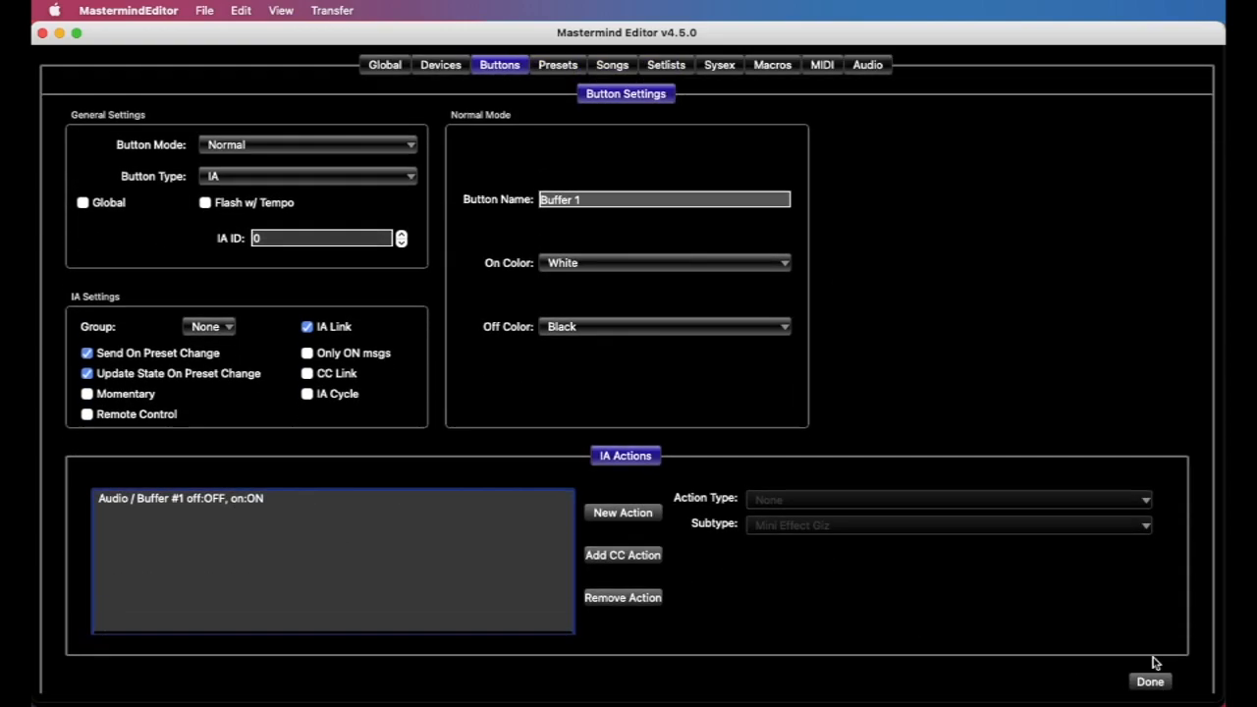
Reopen the external IA button and set its Loop action to number 1 with On Value OFF
{"action": "left_click", "coordinate": [1109, 221]}
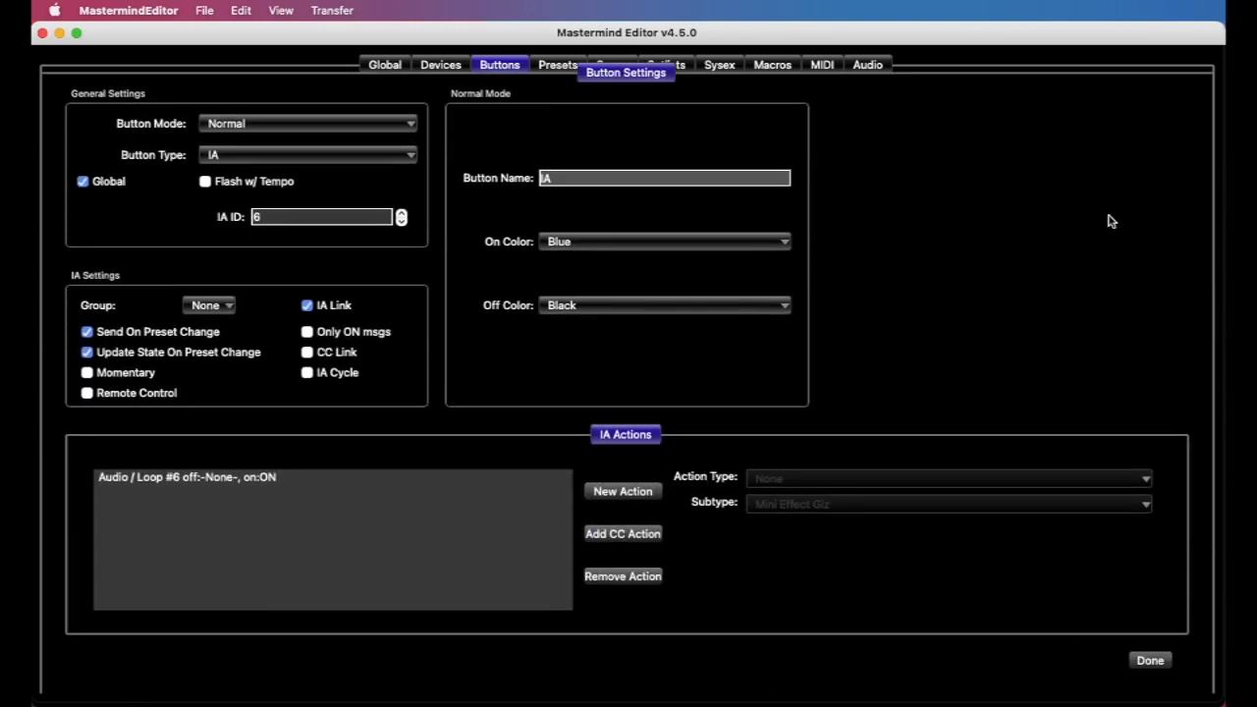
{"action": "left_click", "coordinate": [355, 472]}
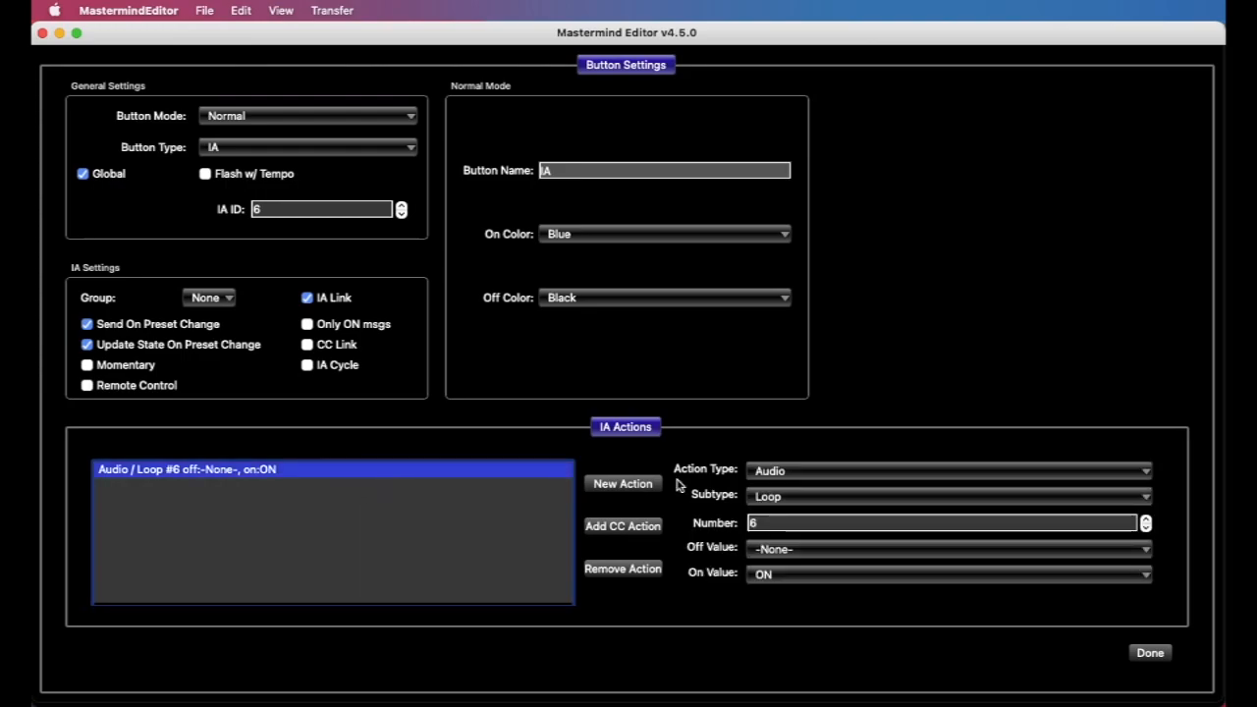
{"action": "left_click", "coordinate": [800, 523]}
{"action": "type", "text": "1"}
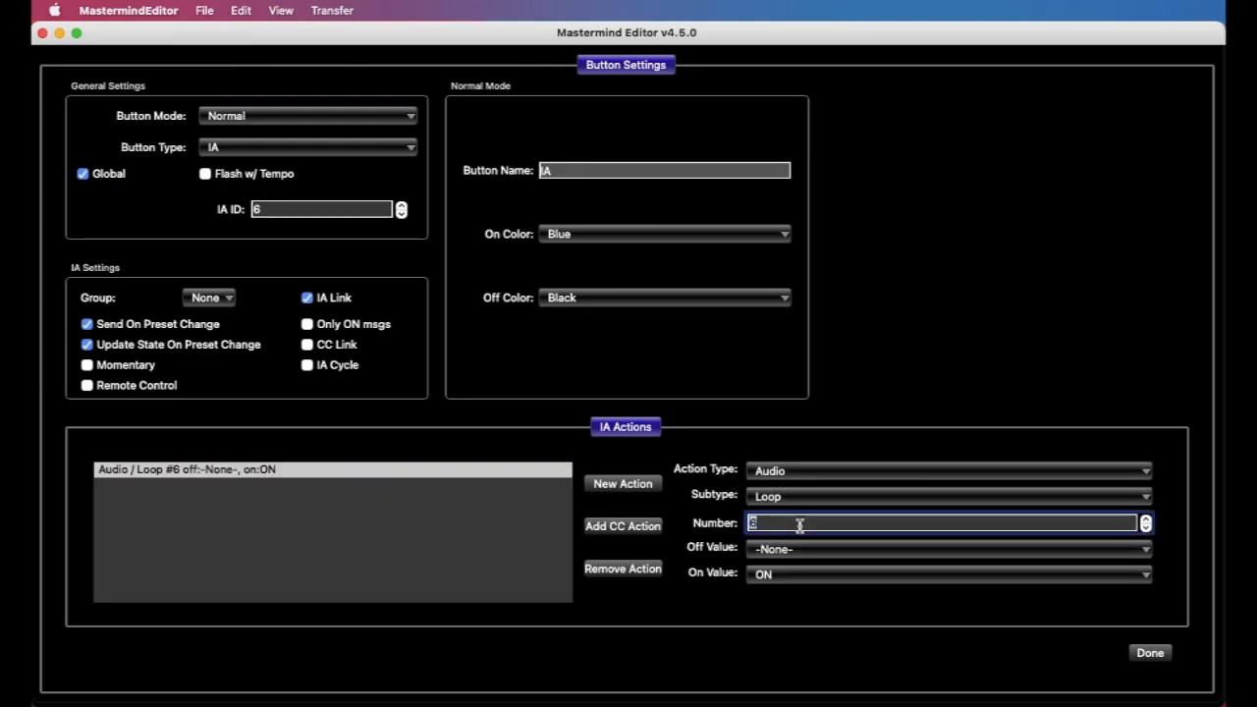
{"action": "left_click", "coordinate": [795, 576]}
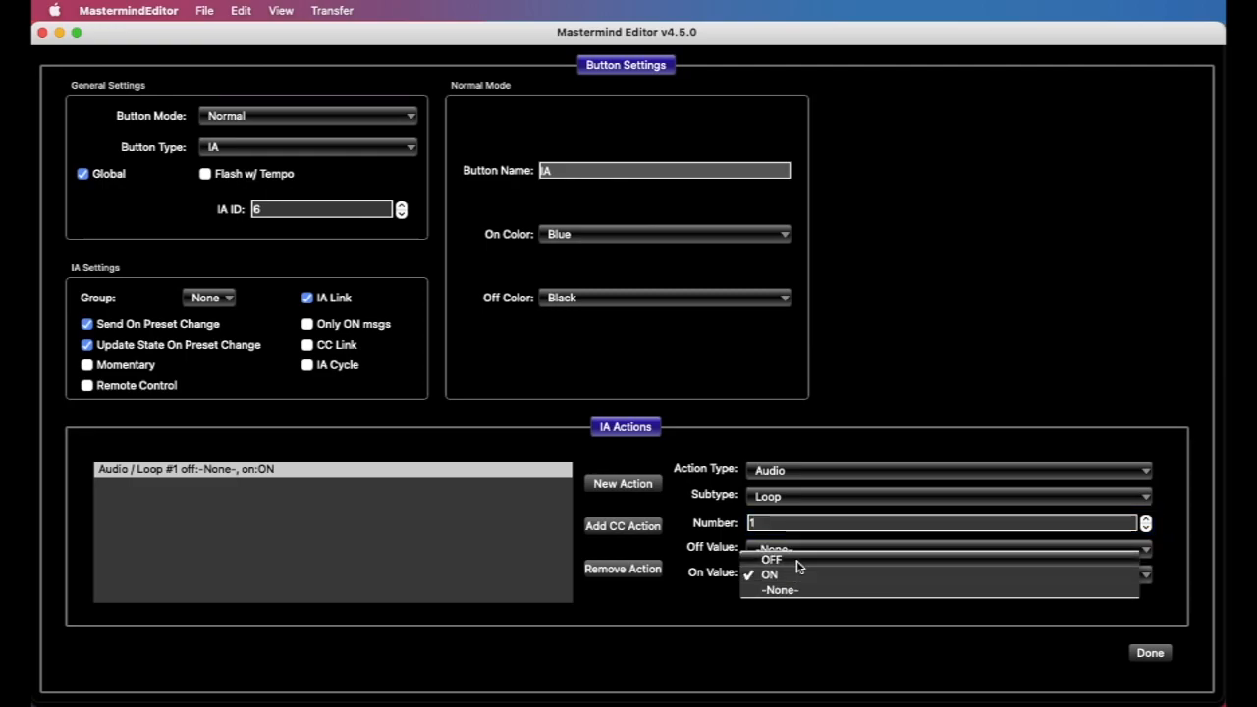
{"action": "left_click", "coordinate": [797, 560]}
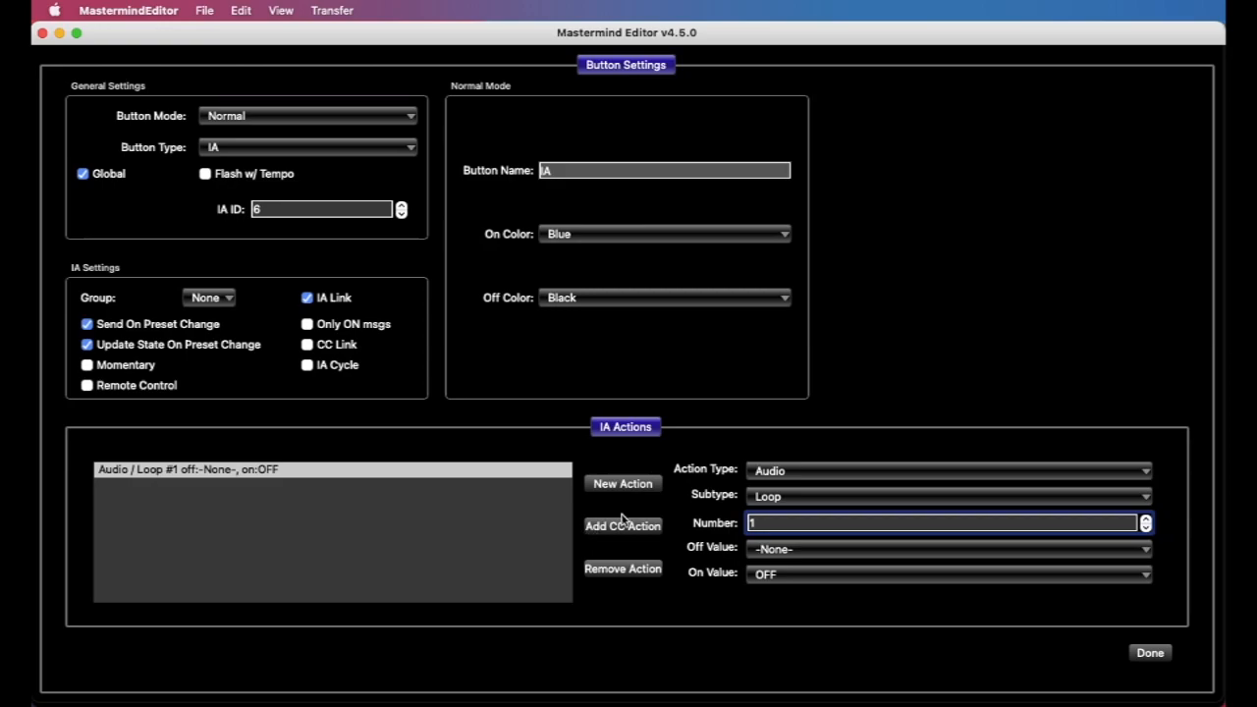
Add a second Audio Loop action for loop number 2, with Off Value -None- and On Value OFF
{"action": "left_click", "coordinate": [643, 487]}
{"action": "left_click", "coordinate": [820, 472]}
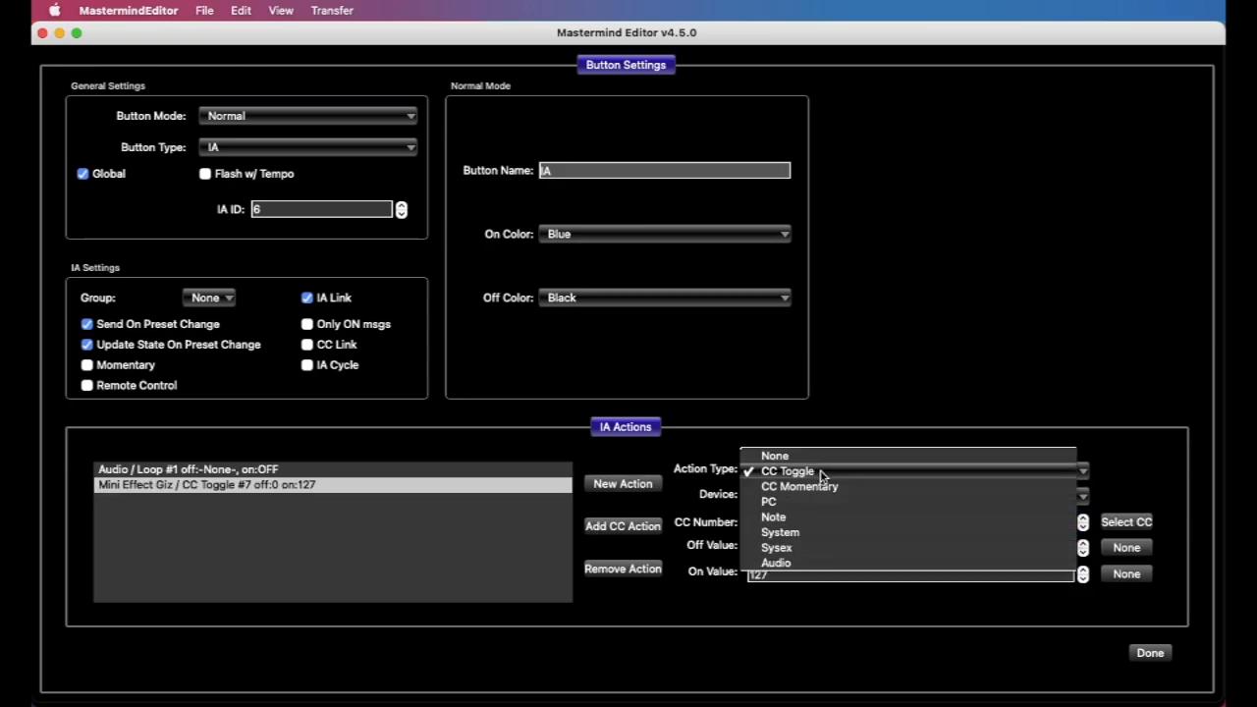
{"action": "left_click", "coordinate": [815, 562]}
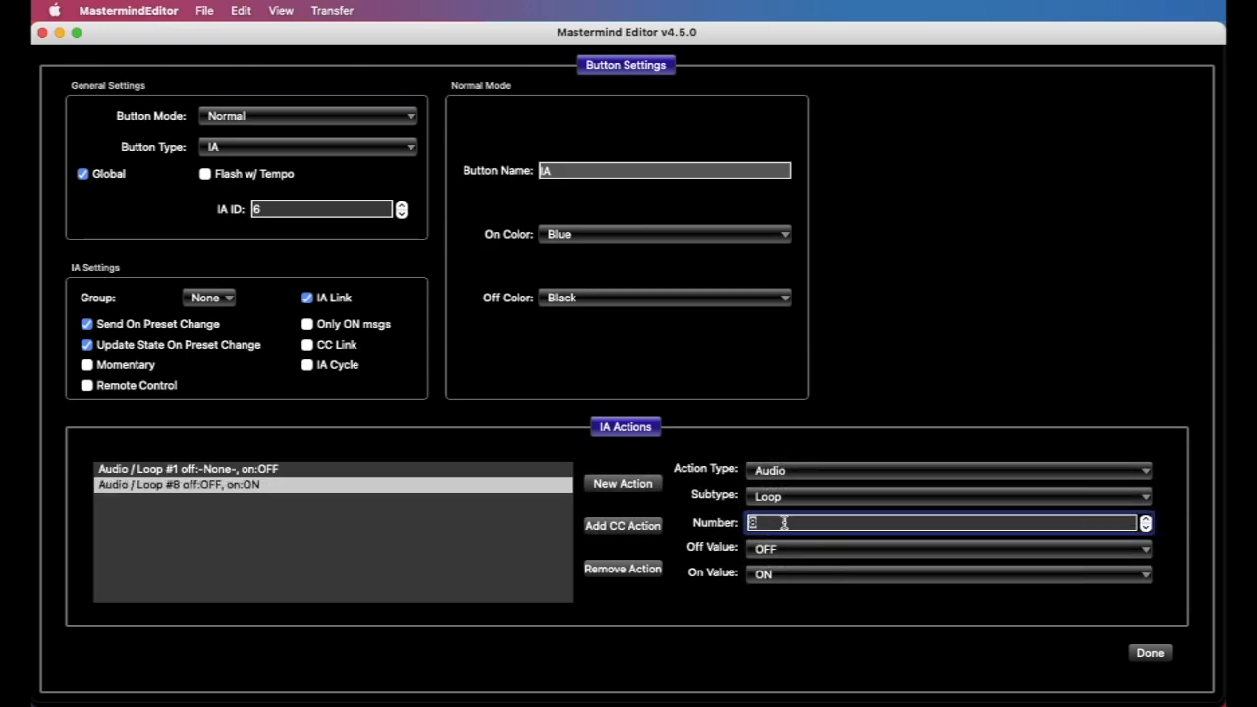
{"action": "type", "text": "2"}
{"action": "left_click", "coordinate": [1006, 557]}
{"action": "left_click", "coordinate": [996, 580]}
{"action": "left_click", "coordinate": [839, 580]}
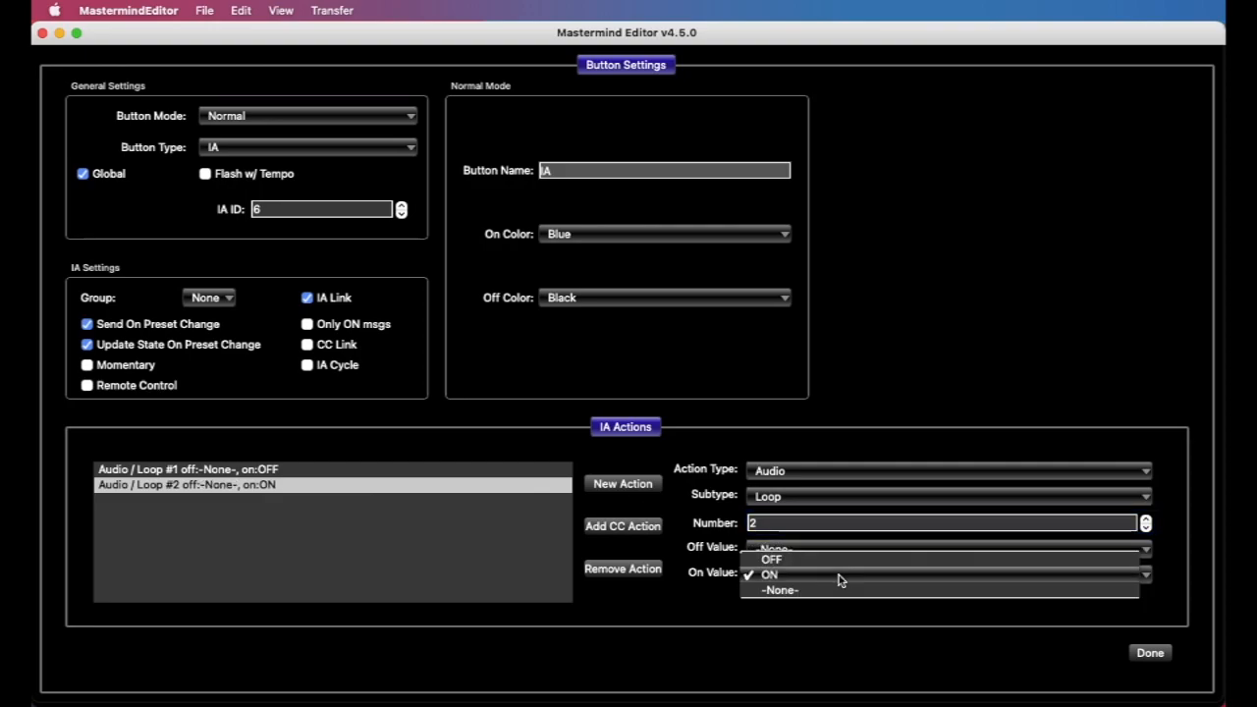
{"action": "left_click", "coordinate": [836, 558]}
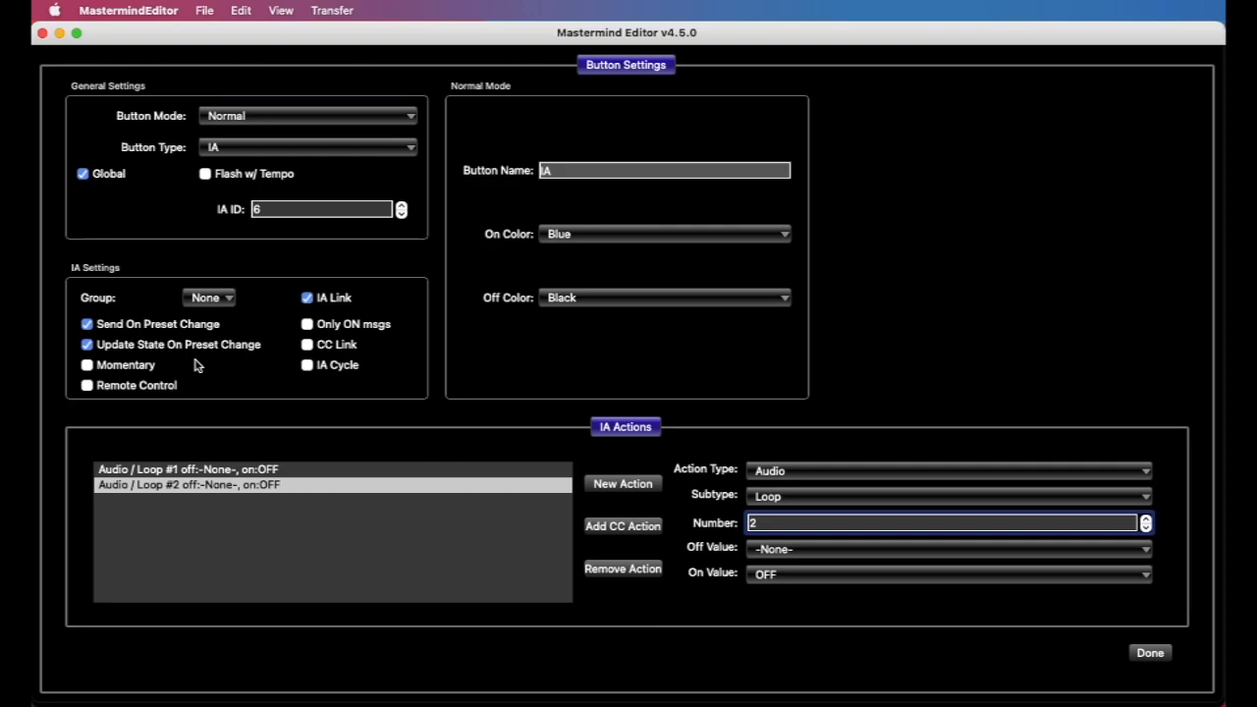
Enable Momentary for the IA button, and disable Send On Preset Change, Update State On Preset Change and IA Link
{"action": "left_click", "coordinate": [140, 370]}
{"action": "left_click", "coordinate": [208, 325]}
{"action": "left_click", "coordinate": [199, 347]}
{"action": "left_click", "coordinate": [338, 298]}
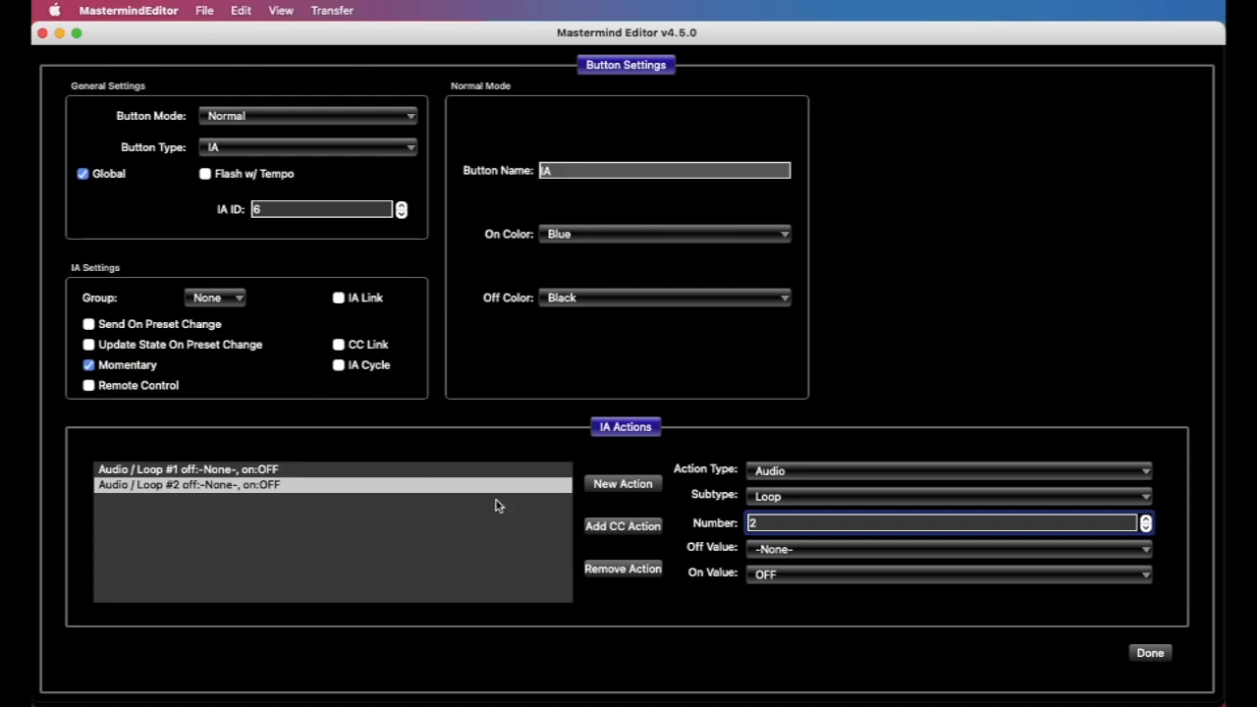
Add a third action of type System, subtype Page, with Page Number 1, and reselect the first Loop action
{"action": "left_click", "coordinate": [636, 524]}
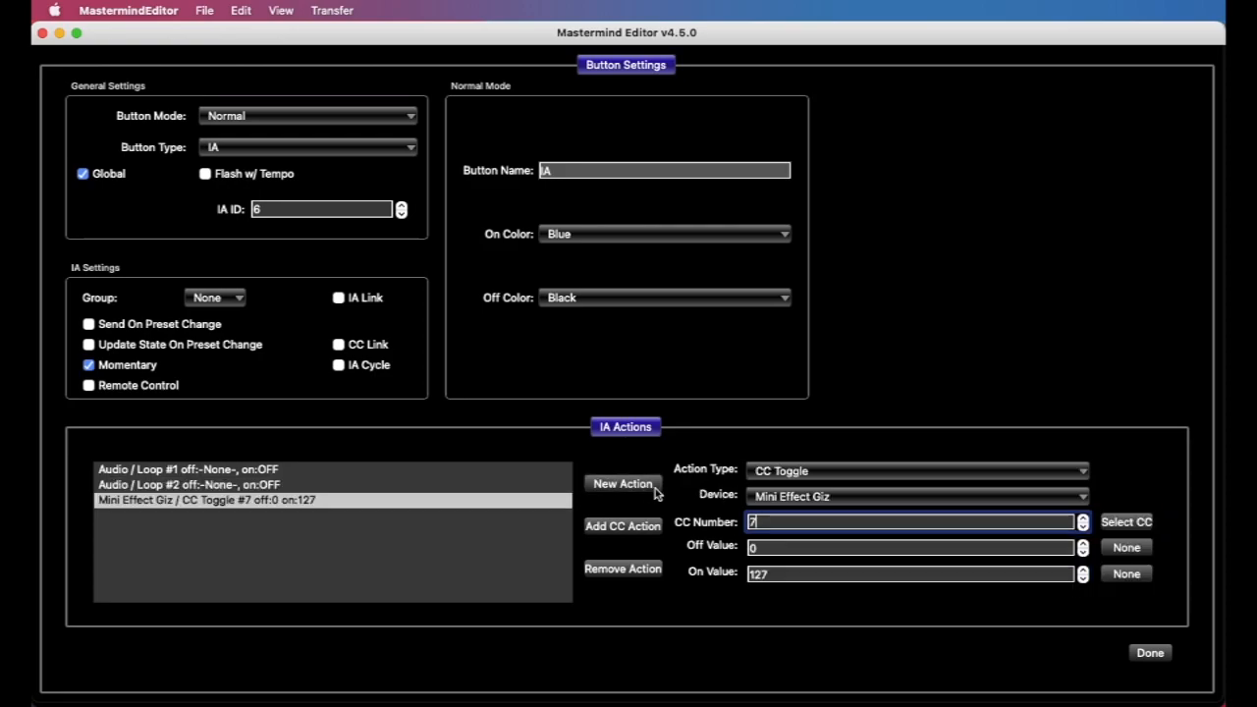
{"action": "left_click", "coordinate": [807, 475]}
{"action": "left_click", "coordinate": [814, 533]}
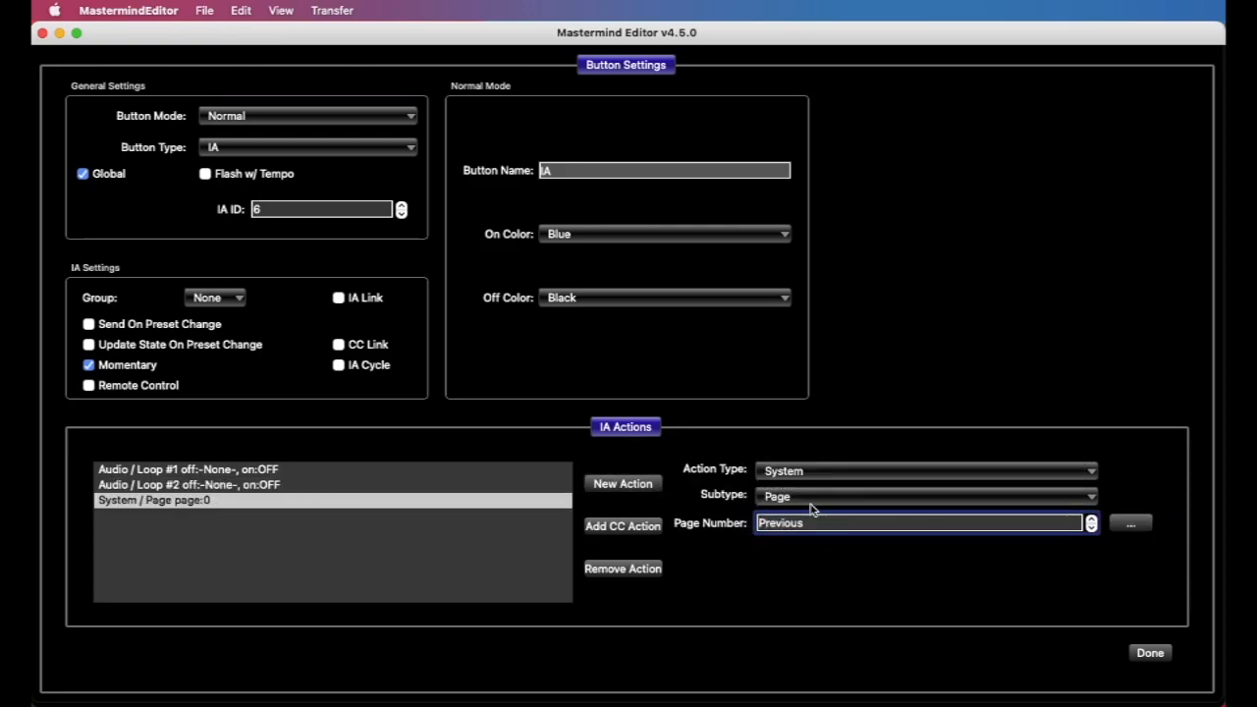
{"action": "double_click", "coordinate": [816, 523]}
{"action": "type", "text": "1"}
{"action": "left_click", "coordinate": [473, 539]}
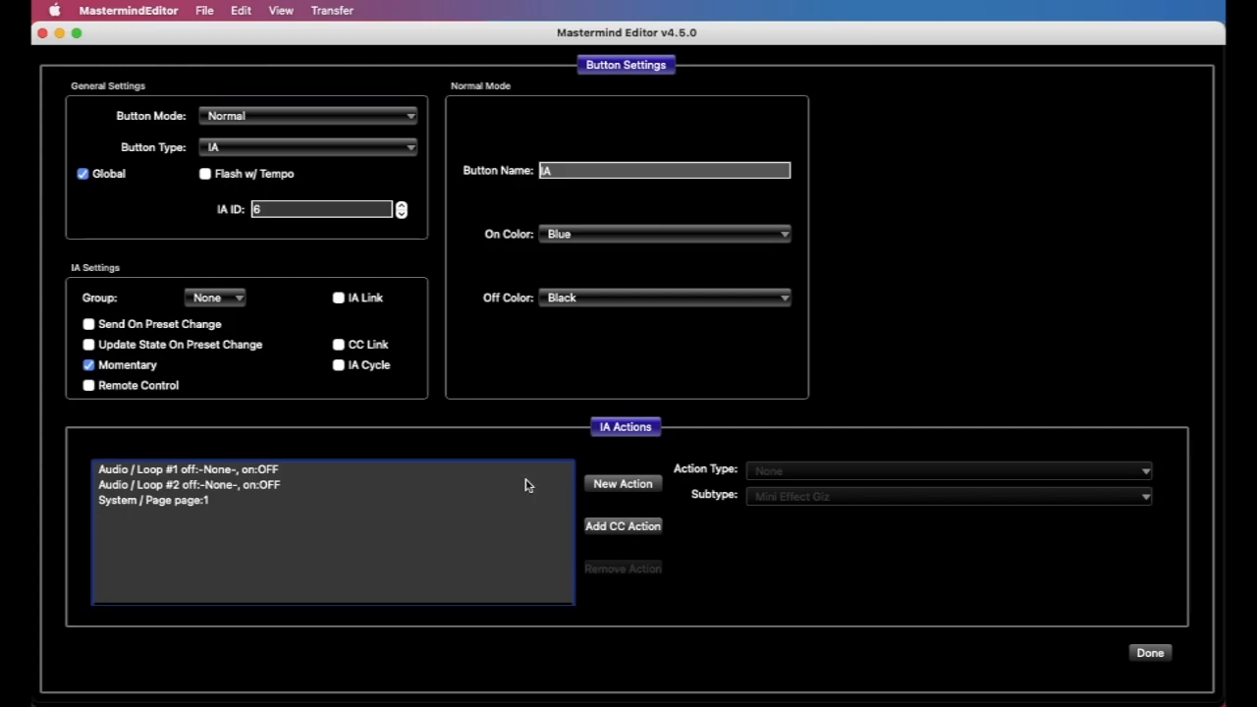
{"action": "left_click", "coordinate": [373, 469]}
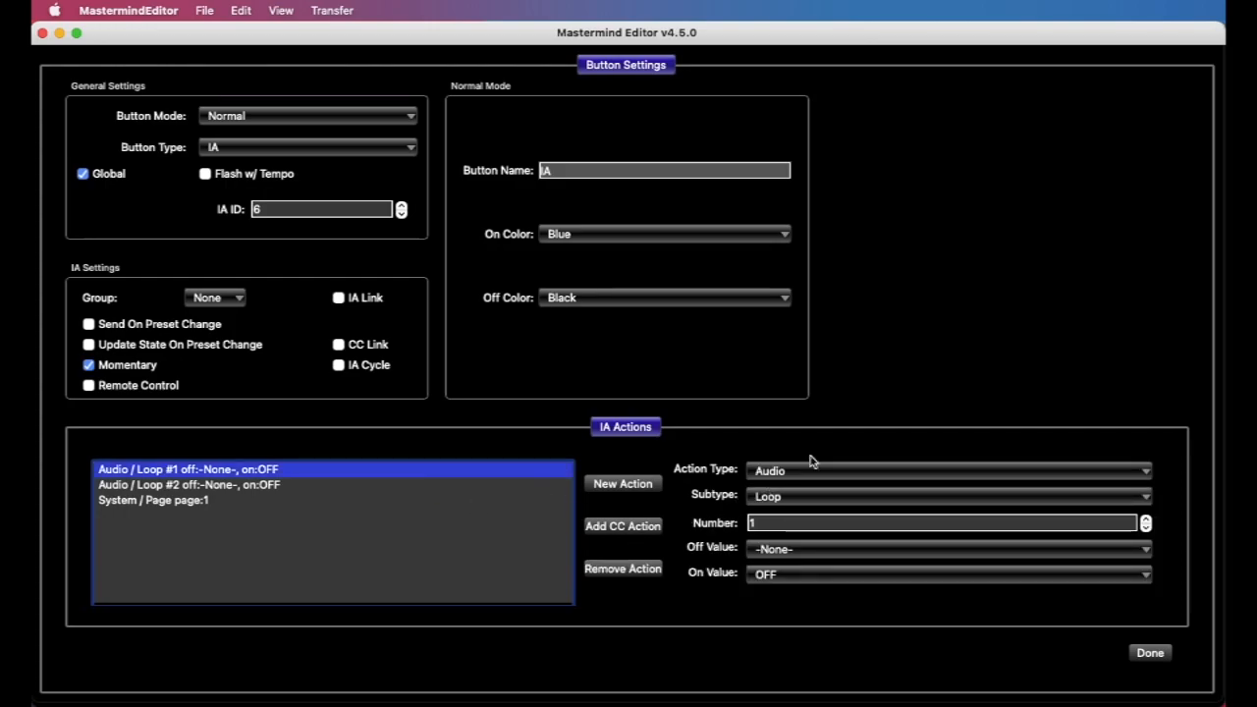